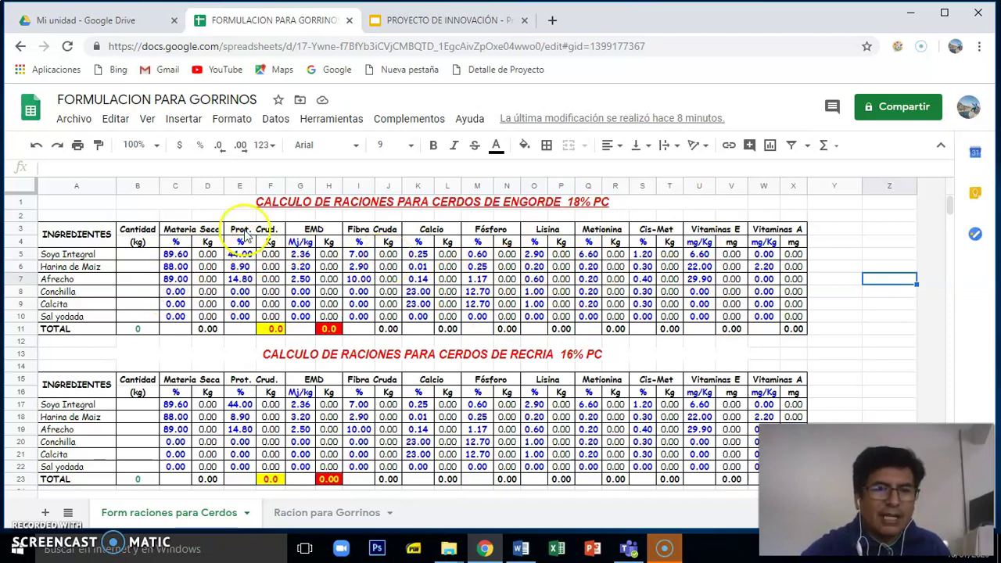
pyautogui.click(137, 256)
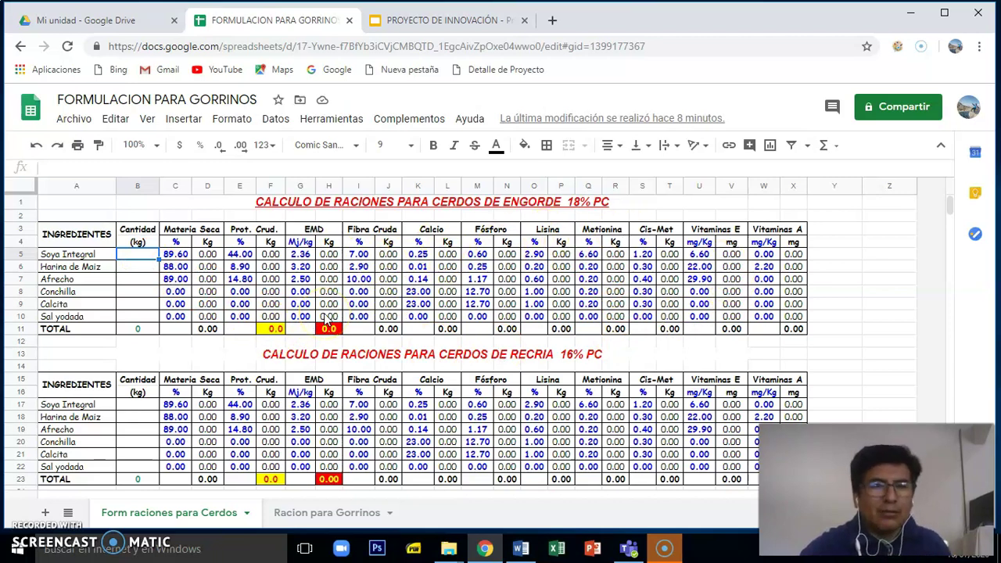
pyautogui.click(134, 268)
pyautogui.click(148, 256)
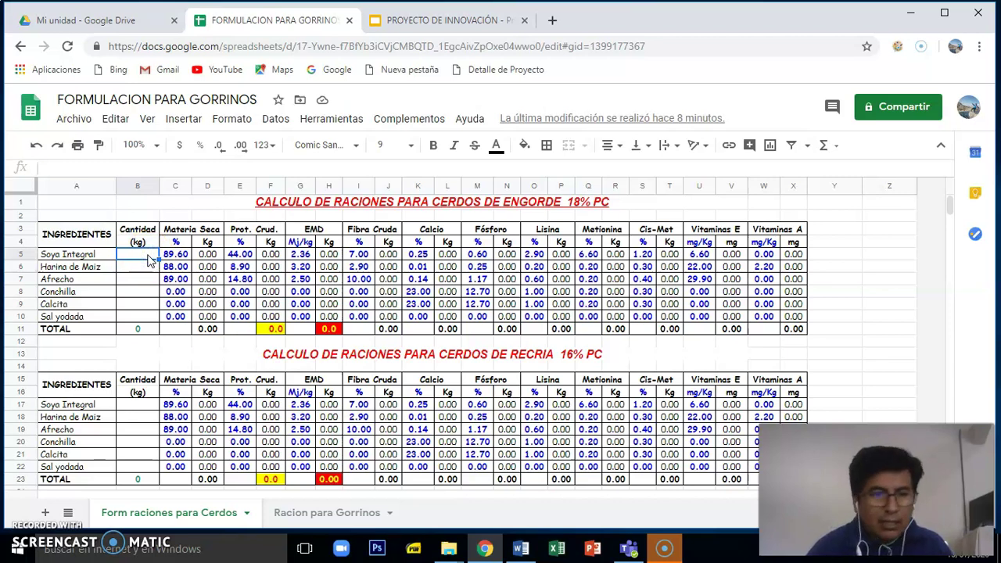
pyautogui.press('Down')
pyautogui.click(148, 255)
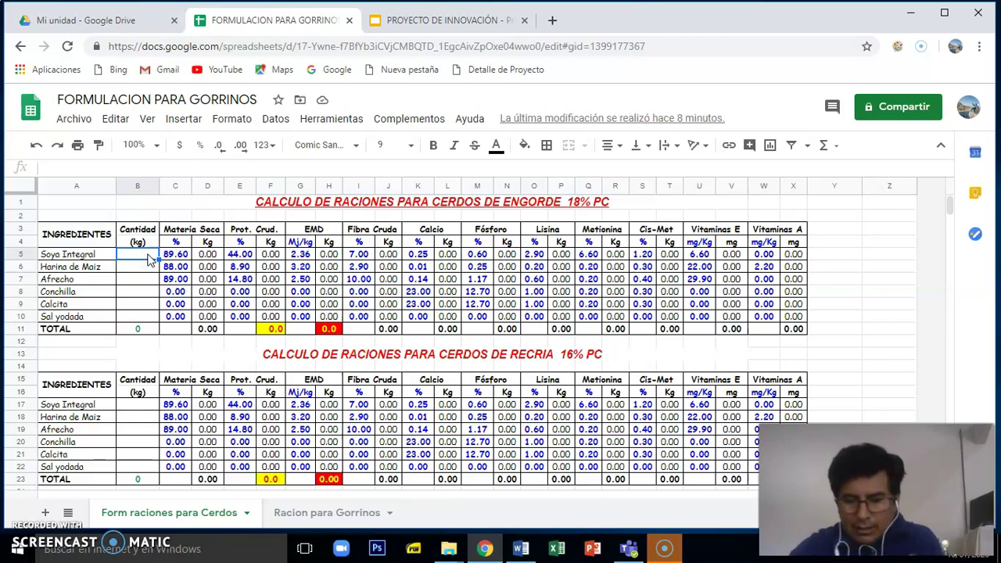
pyautogui.press('Down')
# Step: In the 18% PC engorde table, enter quantities of 20 kg for Soya Integral, 60 kg for Harina de Maiz and 15 kg for Afrecho
pyautogui.click(148, 254)
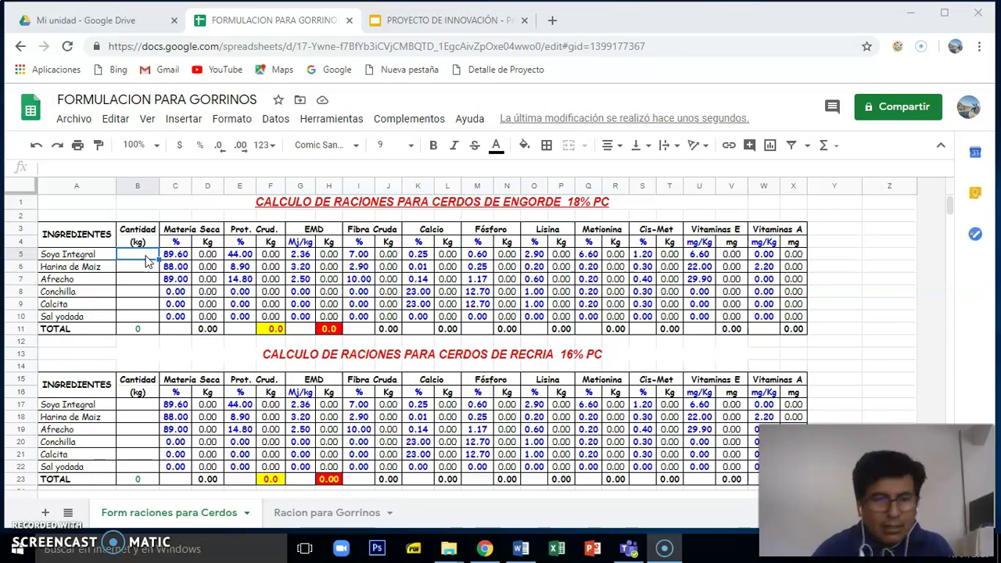
pyautogui.write('20')
pyautogui.press('Return')
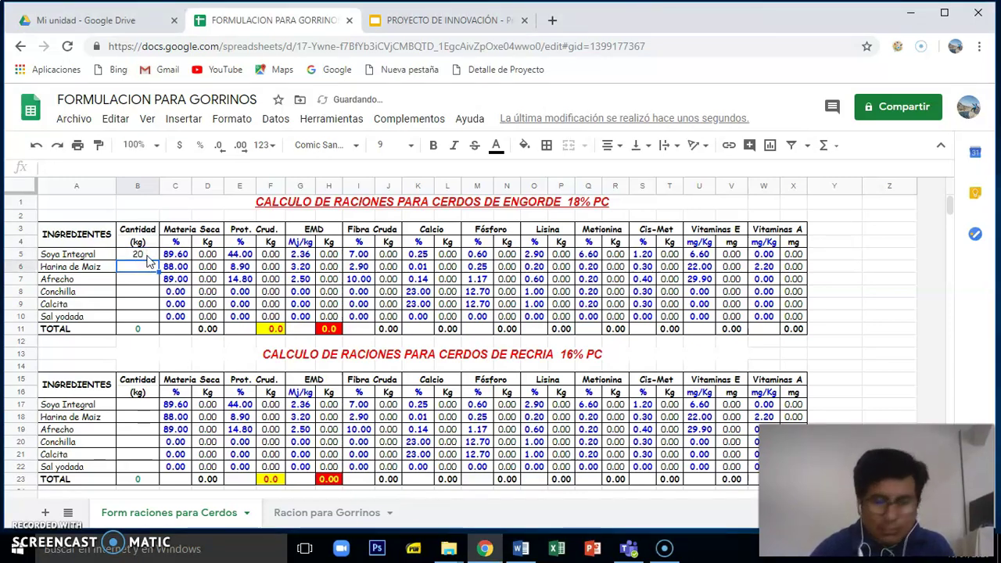
pyautogui.write('60')
pyautogui.press('Return')
pyautogui.write('15')
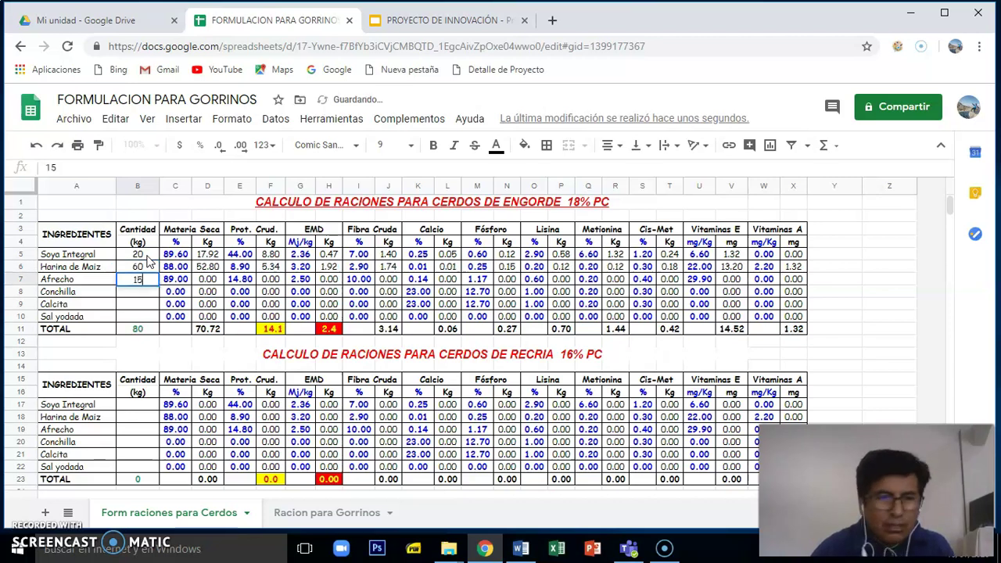
pyautogui.press('Return')
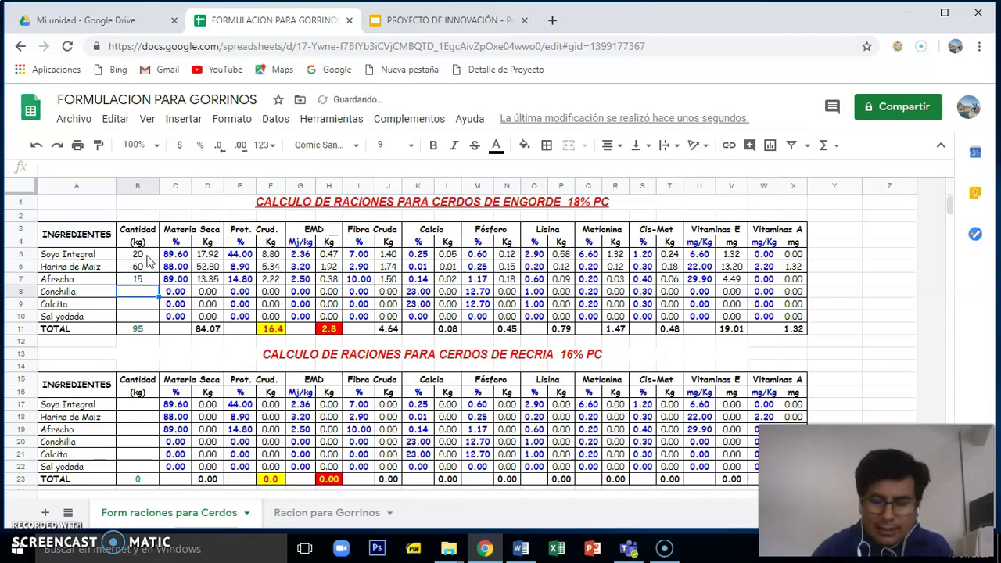
# Step: Enter 1 kg each for Conchilla, Calcita and Sal yodada in the engorde table's Cantidad column
pyautogui.write('1')
pyautogui.press('Return')
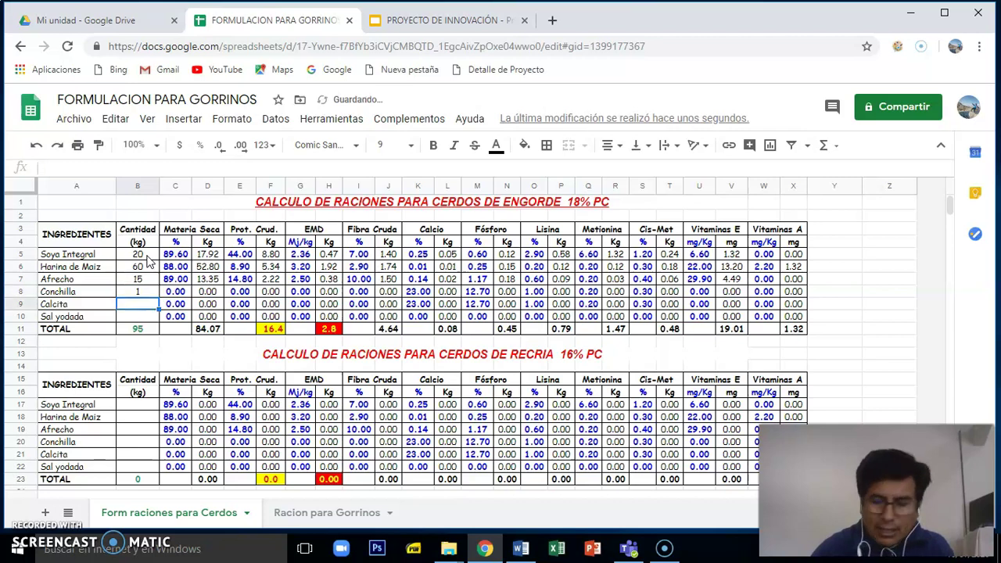
pyautogui.write('1')
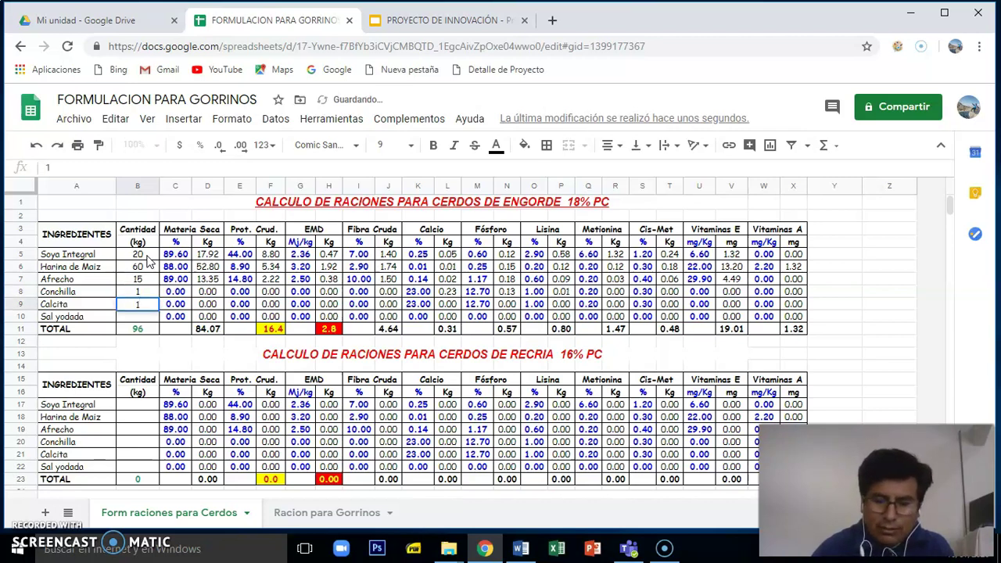
pyautogui.press('Return')
pyautogui.write('1')
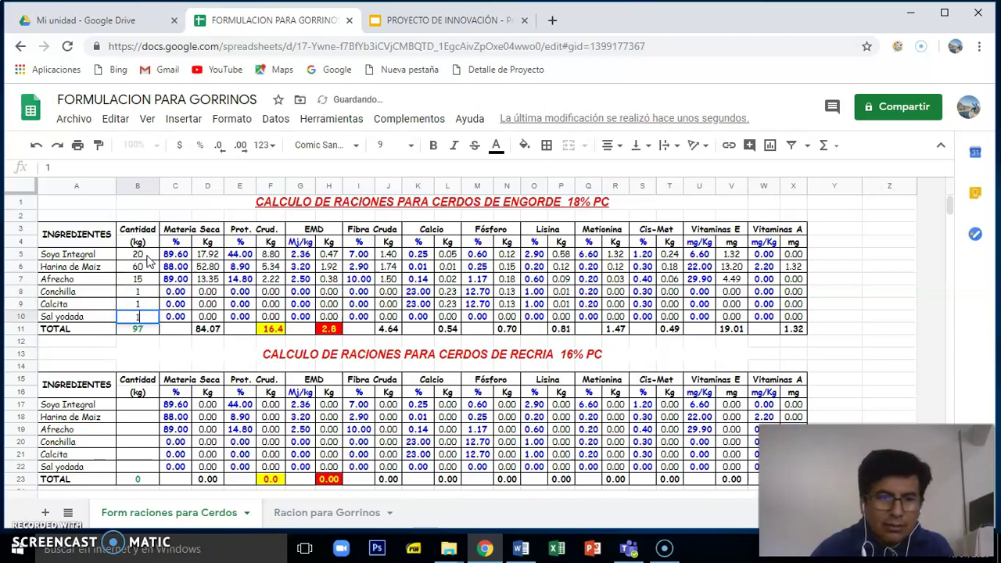
pyautogui.click(205, 292)
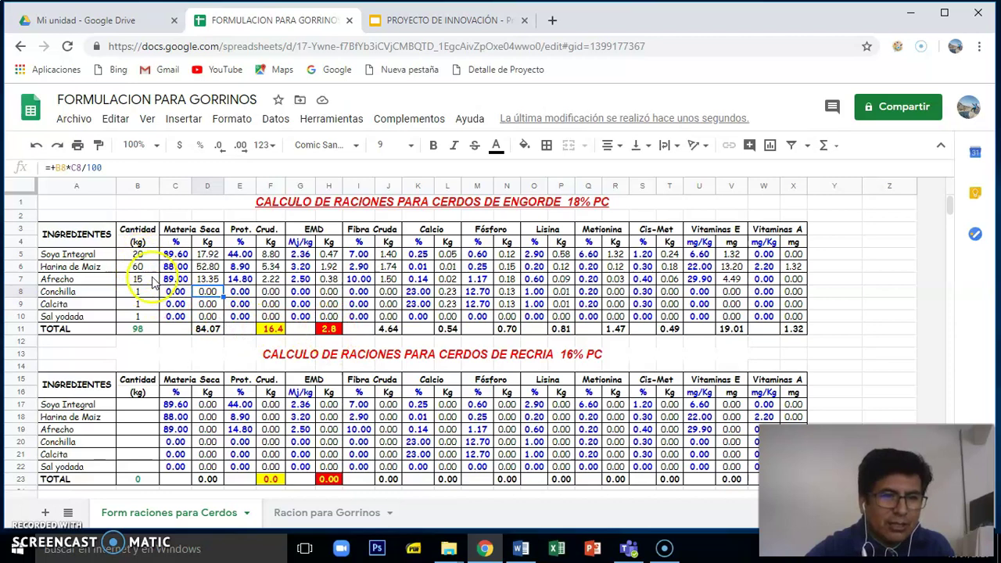
# Step: Adjust the engorde quantities to 24 kg for Soya Integral, 57 kg for Harina de Maiz and 16 kg for Afrecho
pyautogui.click(139, 253)
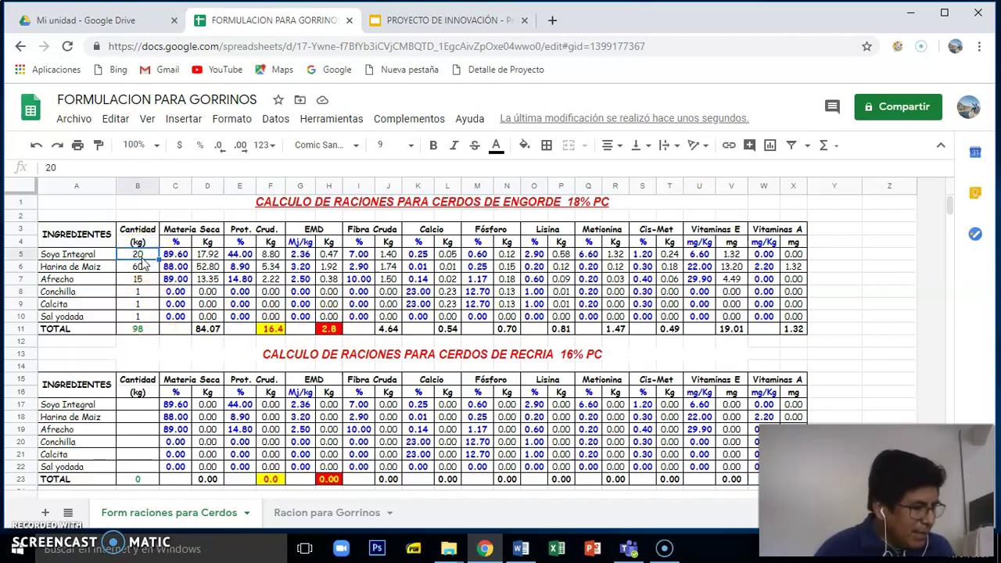
pyautogui.write('24')
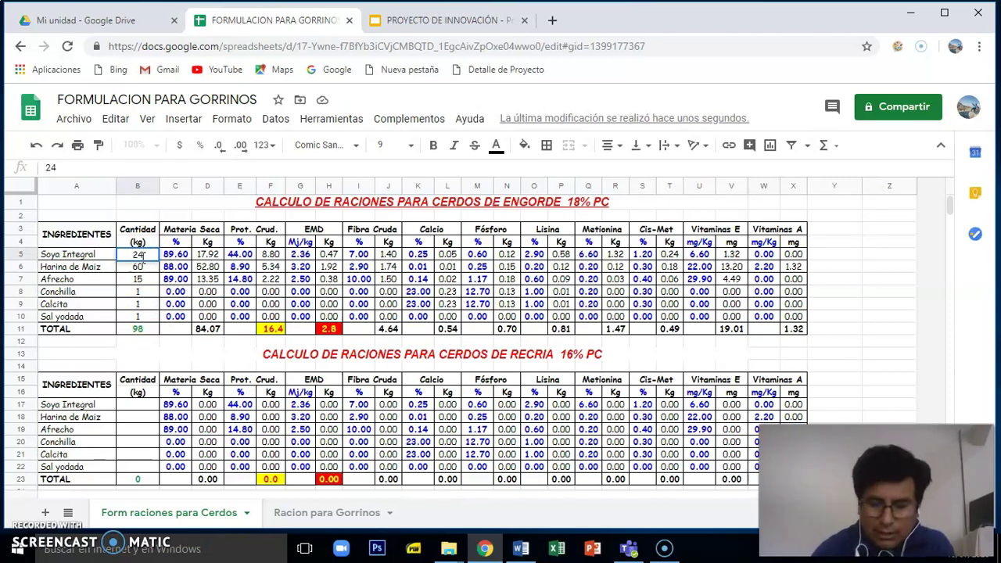
pyautogui.press('Return')
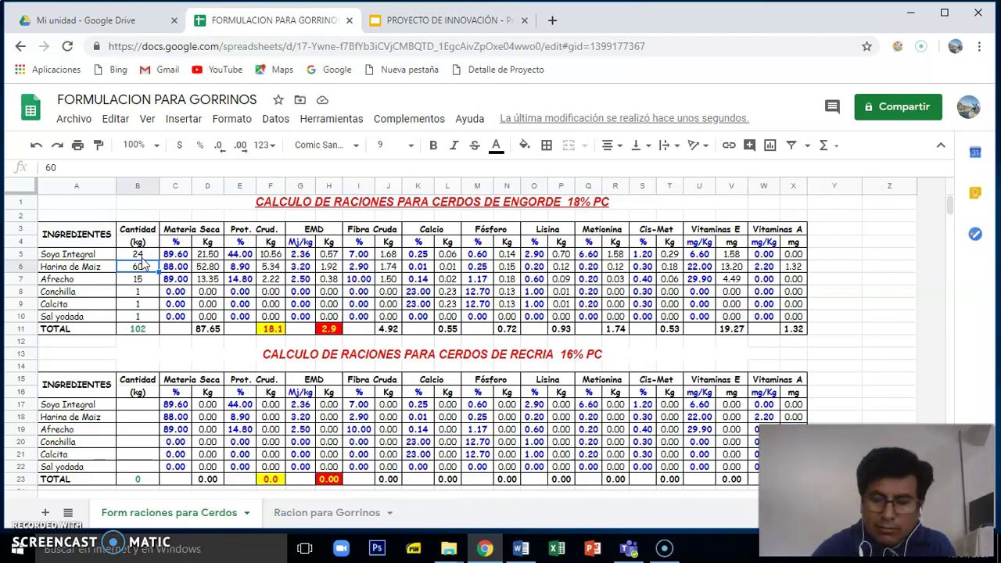
pyautogui.write('57')
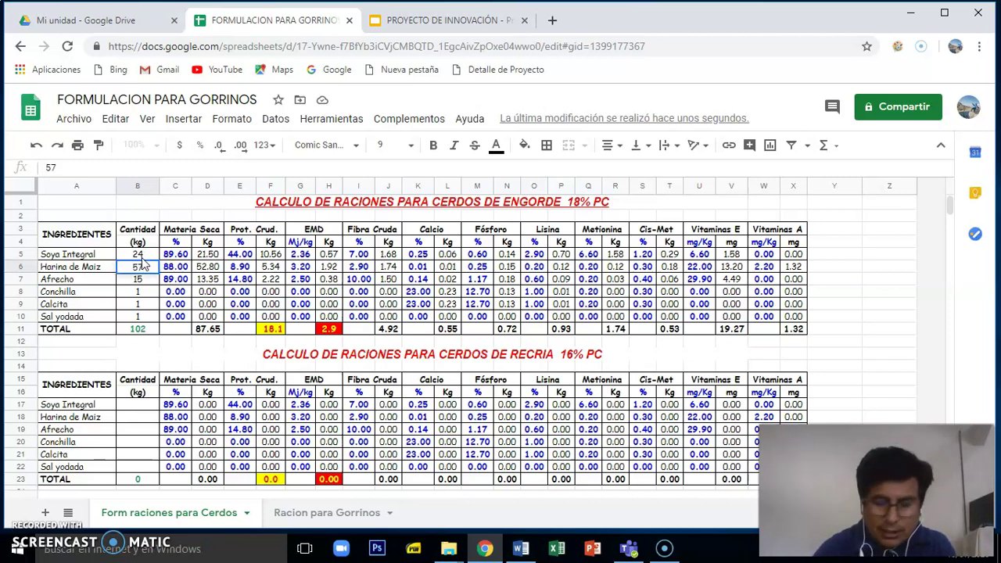
pyautogui.press('Return')
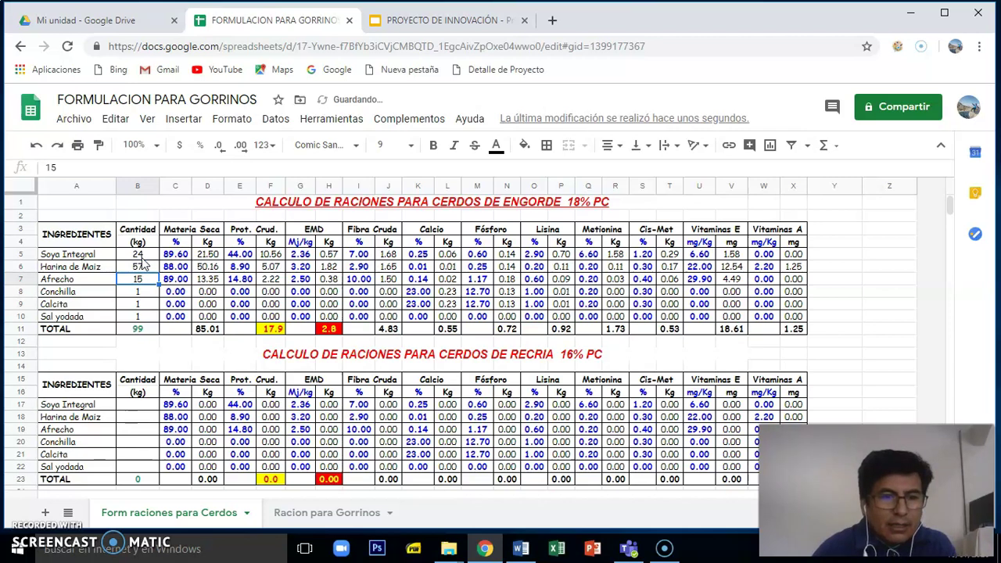
pyautogui.write('1')
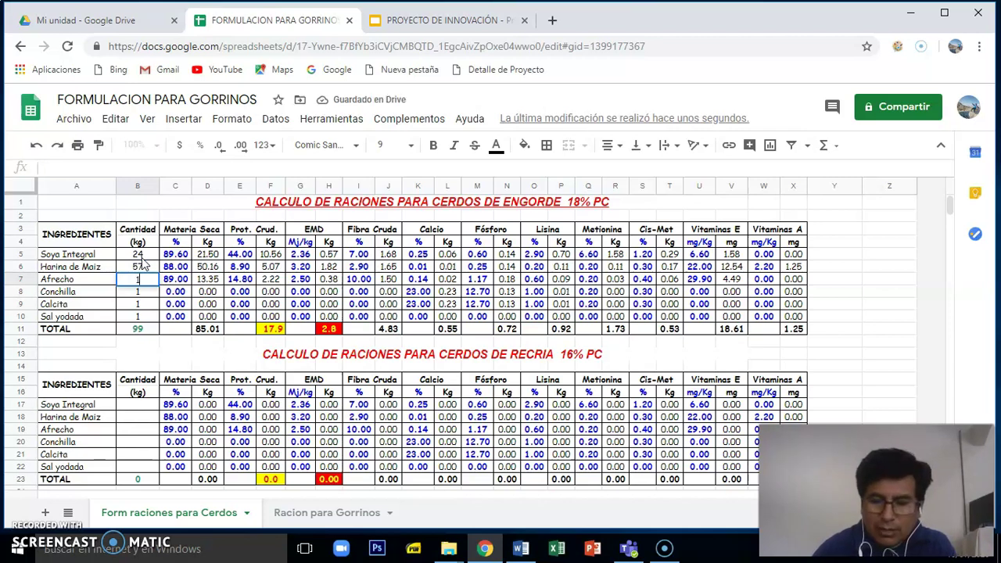
pyautogui.press('Return')
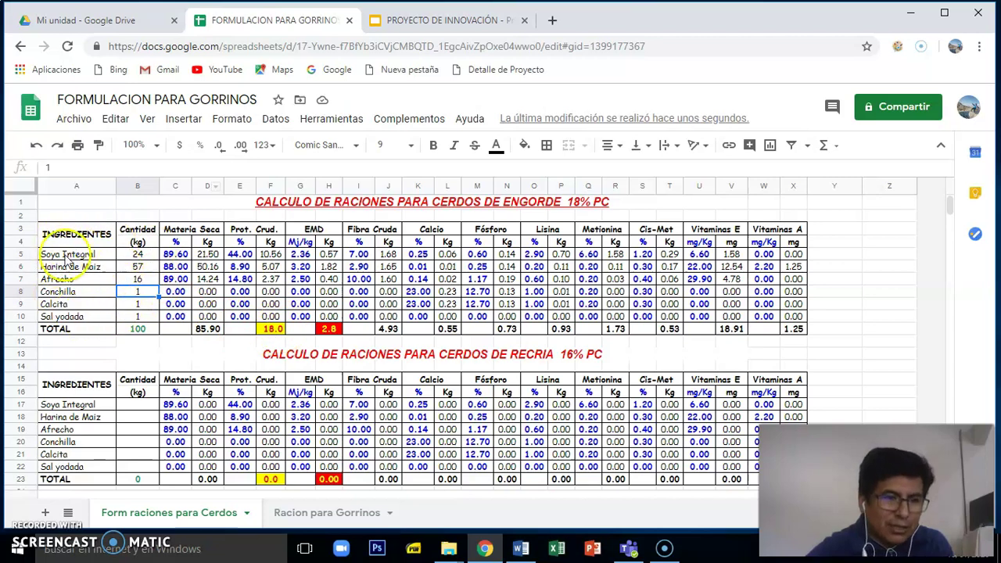
# Step: On the Racion para Gorrinos sheet, clear the % values of all six ingredients, from Soya Integral to Sal yodada
pyautogui.click(312, 514)
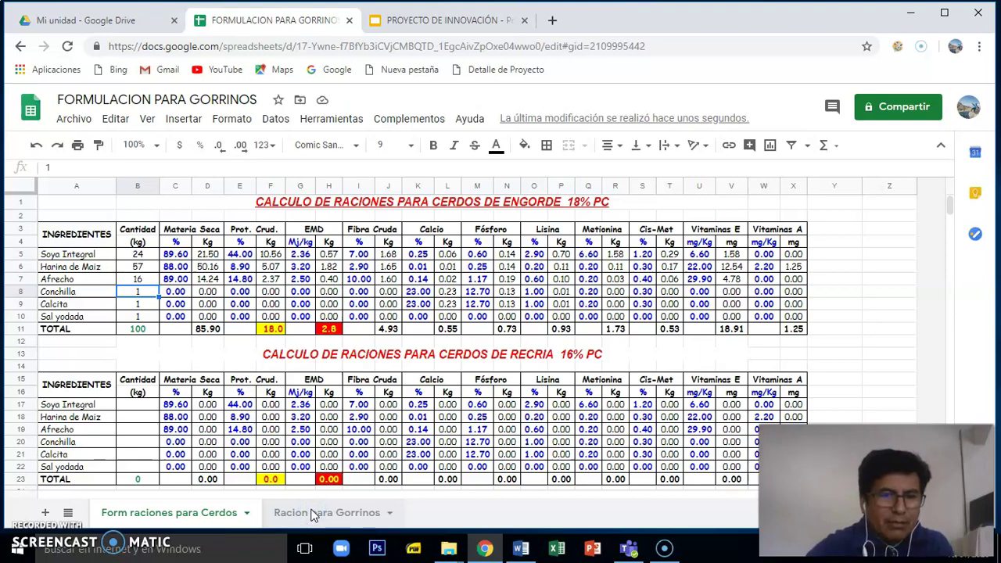
pyautogui.scroll(3, 399, 359)
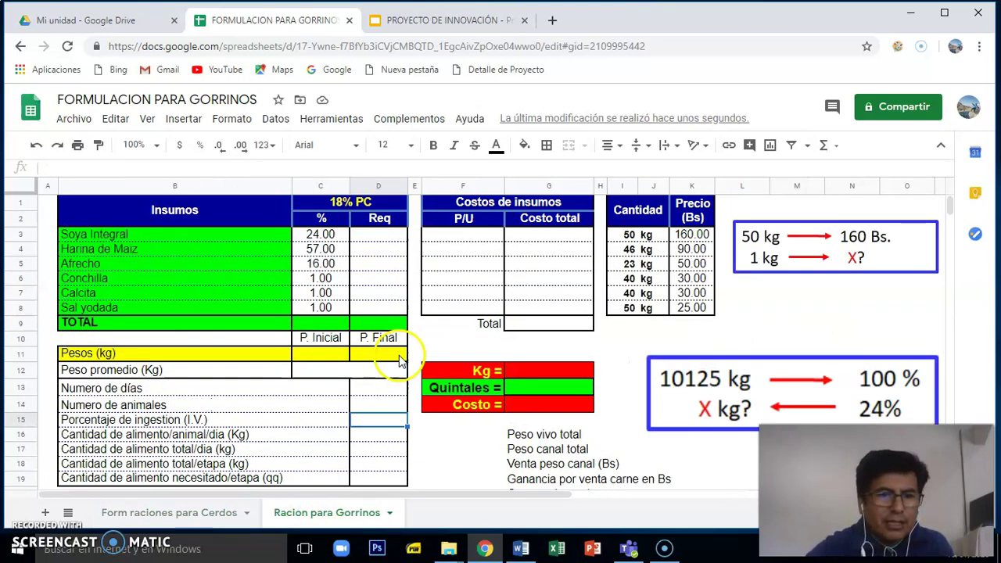
pyautogui.click(324, 234)
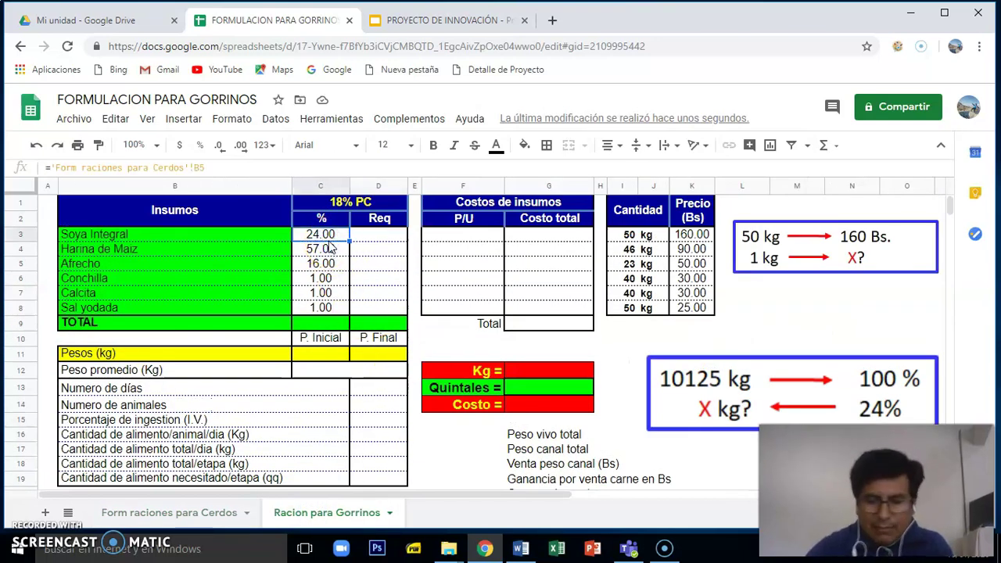
pyautogui.hotkey('shift', 'Down')
pyautogui.hotkey('shift', 'Down')
pyautogui.hotkey('shift', 'Down')
pyautogui.hotkey('shift', 'Down')
pyautogui.hotkey('shift', 'Down')
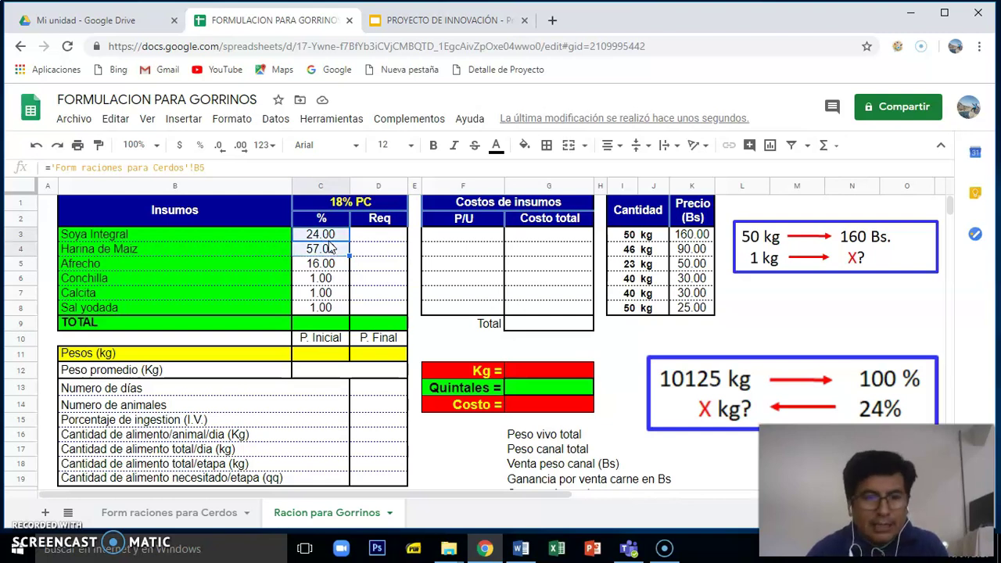
pyautogui.press('Delete')
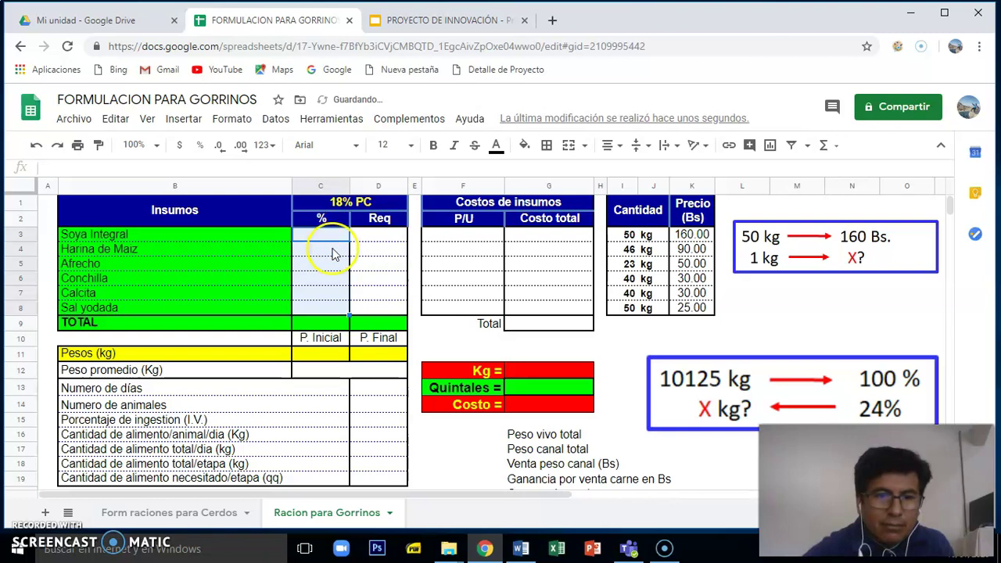
# Step: Link the Soya Integral % cell to B5 of the Form raciones para Cerdos sheet and fill the formula down to Sal yodada
pyautogui.click(329, 247)
pyautogui.click(326, 236)
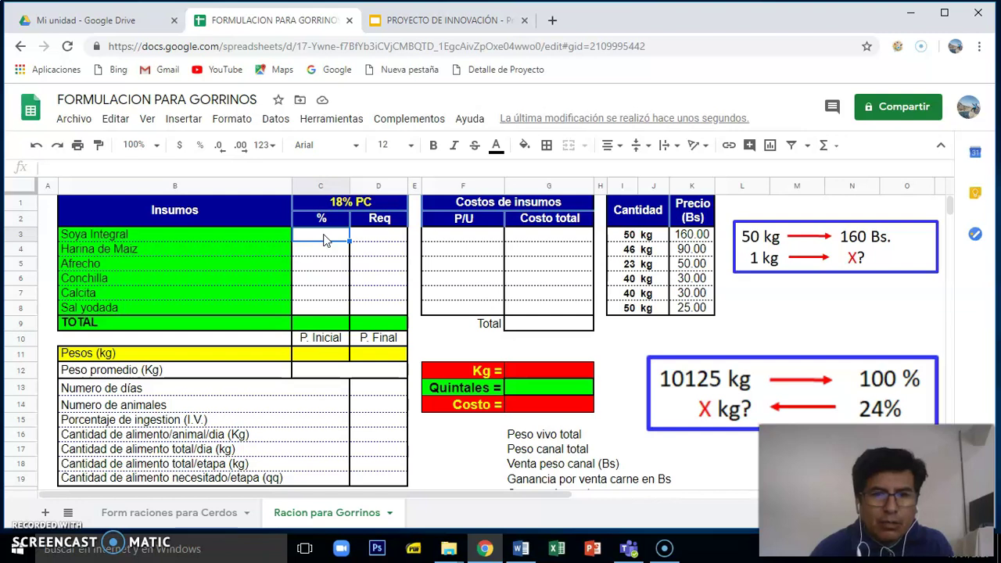
pyautogui.write('+')
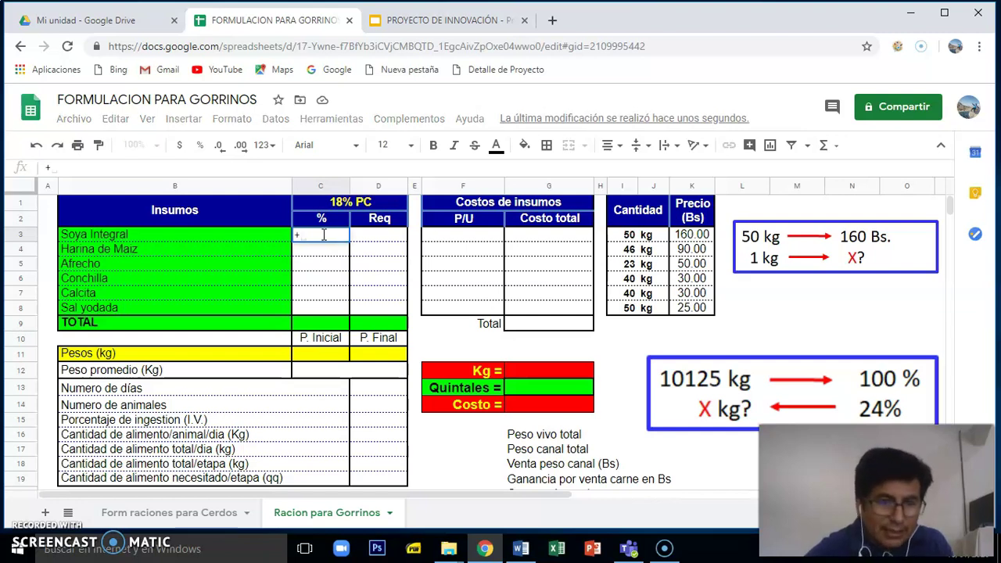
pyautogui.click(216, 514)
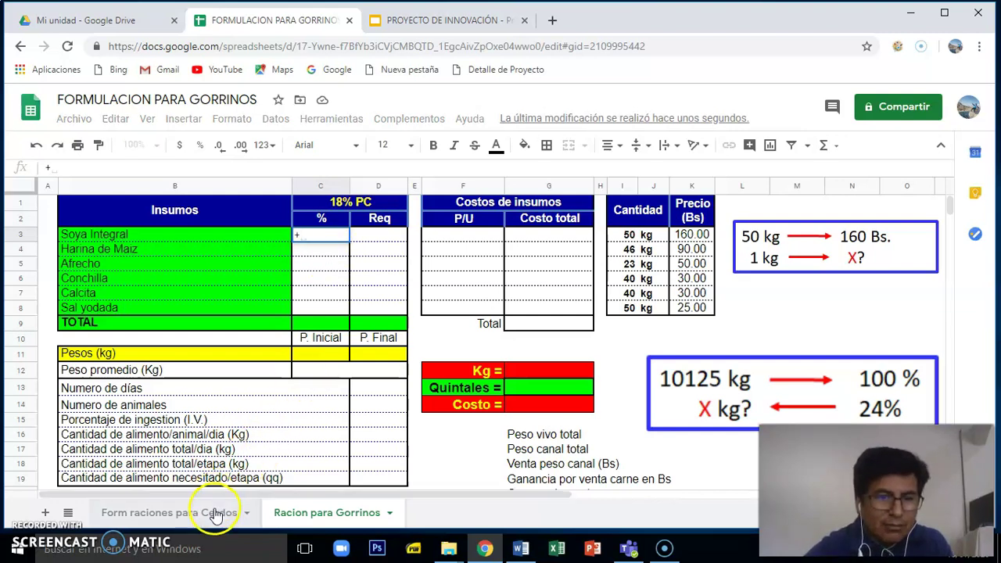
pyautogui.click(215, 509)
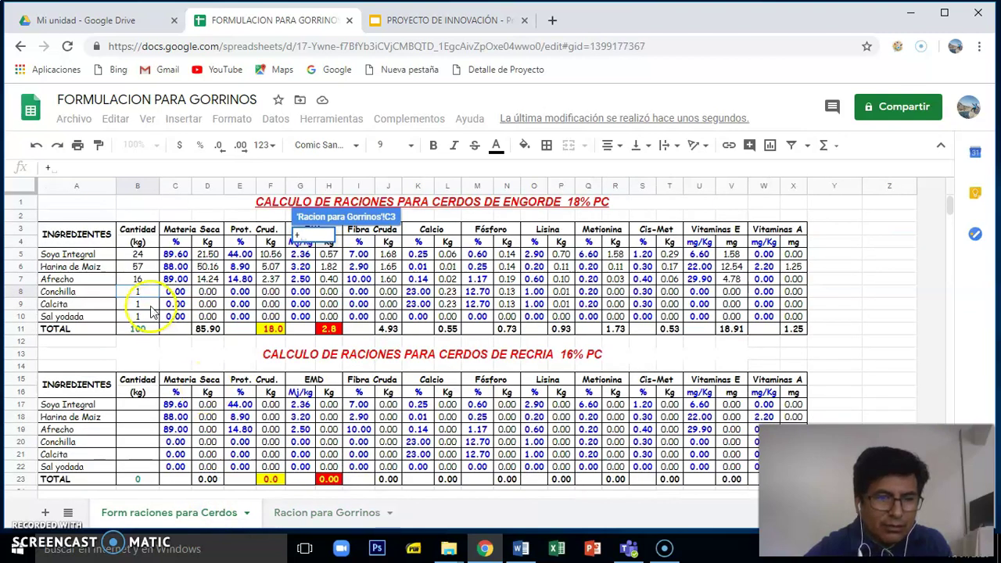
pyautogui.click(139, 255)
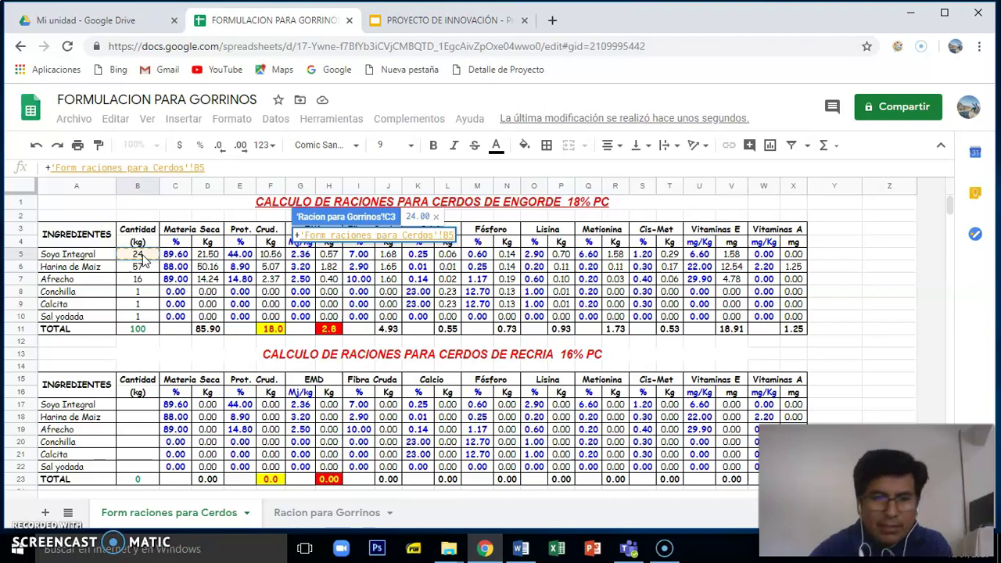
pyautogui.press('Return')
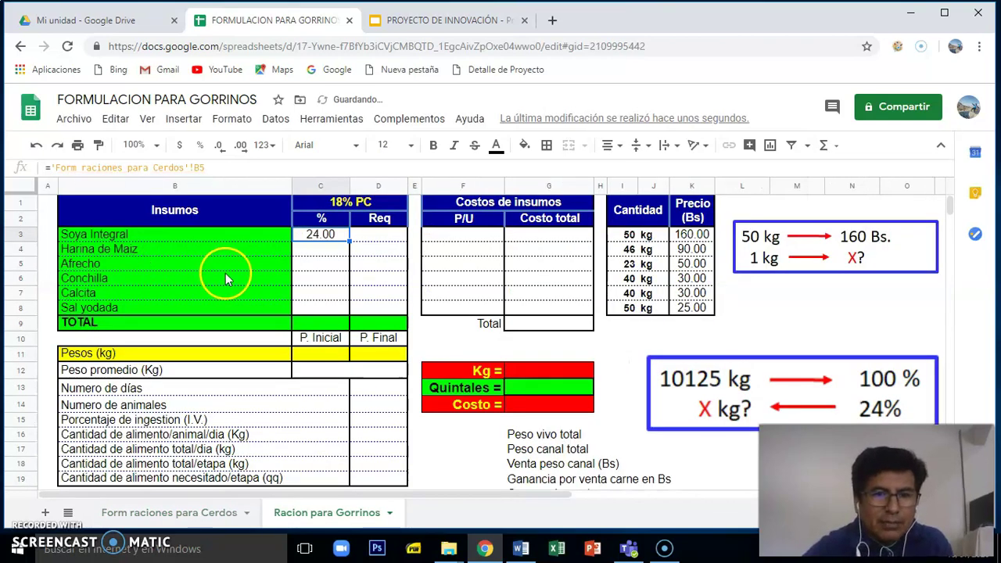
pyautogui.moveTo(350, 242); pyautogui.dragTo(338, 313)
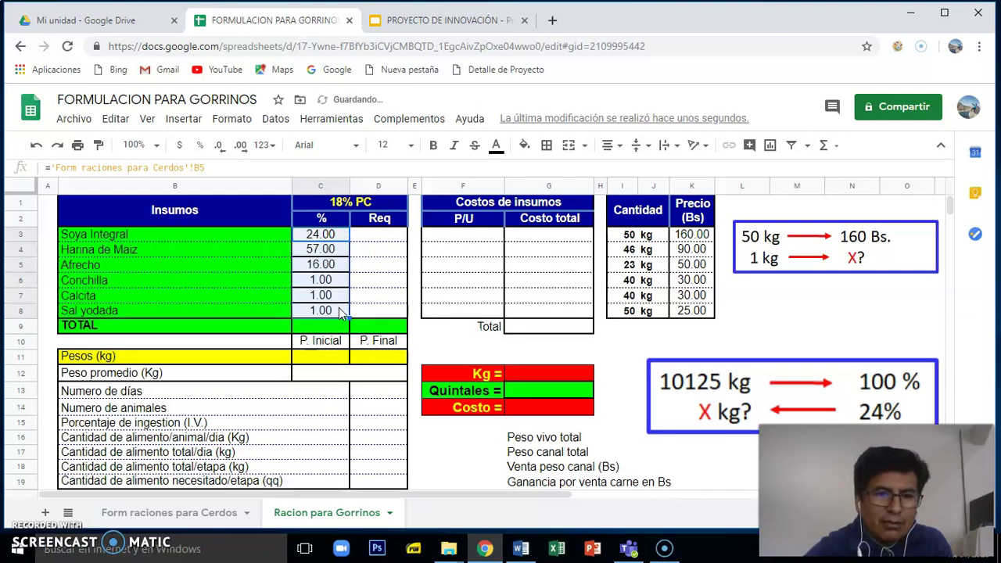
# Step: Copy the formatting of the empty Req cells D3:D8 onto the % cells C3:C8
pyautogui.moveTo(375, 237); pyautogui.dragTo(367, 309)
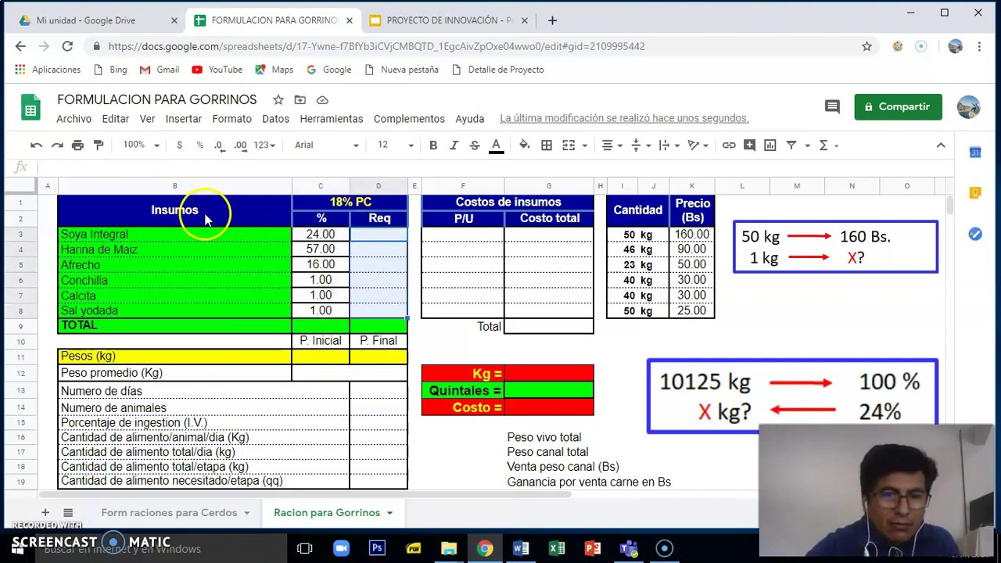
pyautogui.click(100, 148)
pyautogui.moveTo(324, 235); pyautogui.dragTo(318, 308)
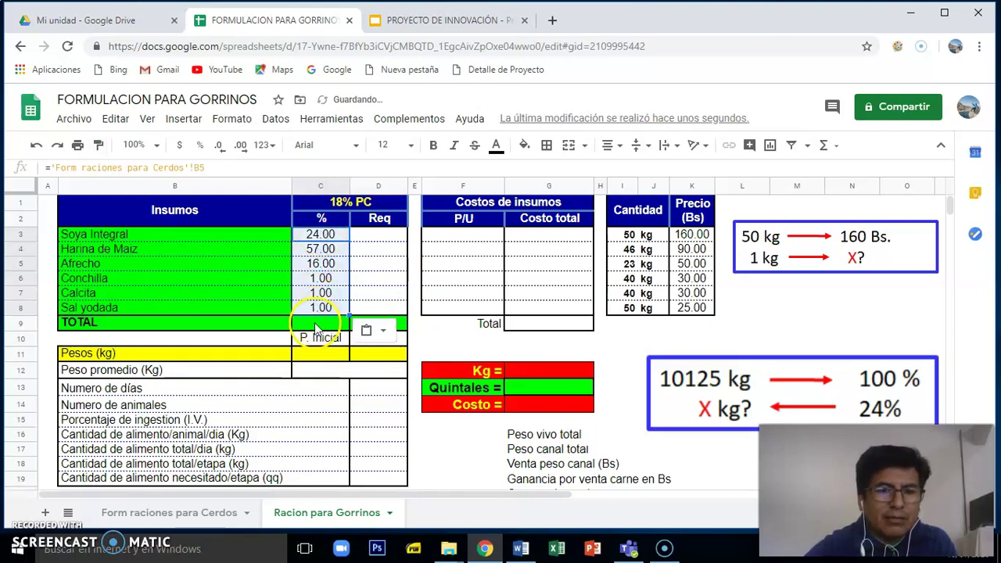
# Step: Total the ingredient percentages C3:C8 with SUMA in the TOTAL row's % cell and check them against the Form raciones para Cerdos sheet
pyautogui.click(314, 322)
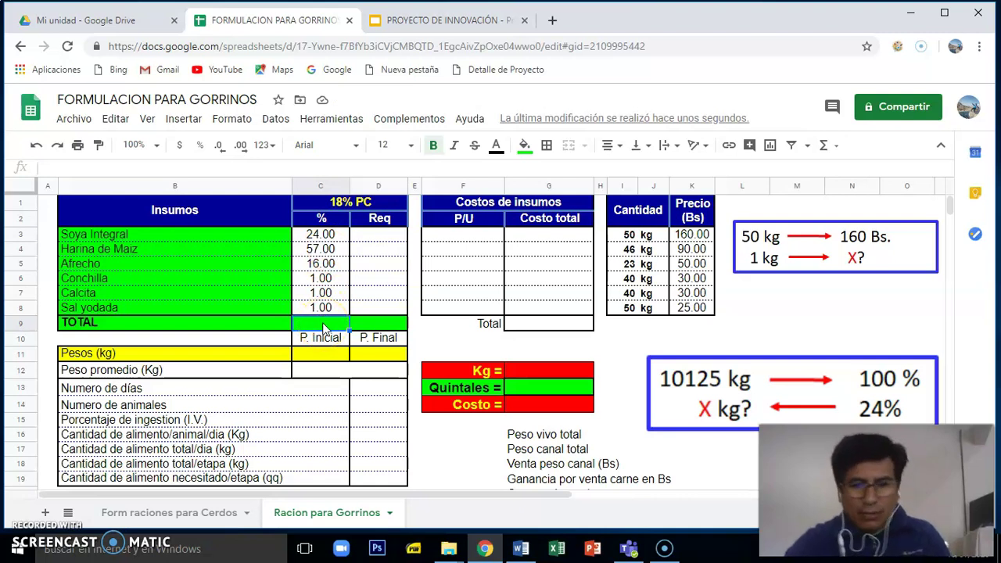
pyautogui.write('+')
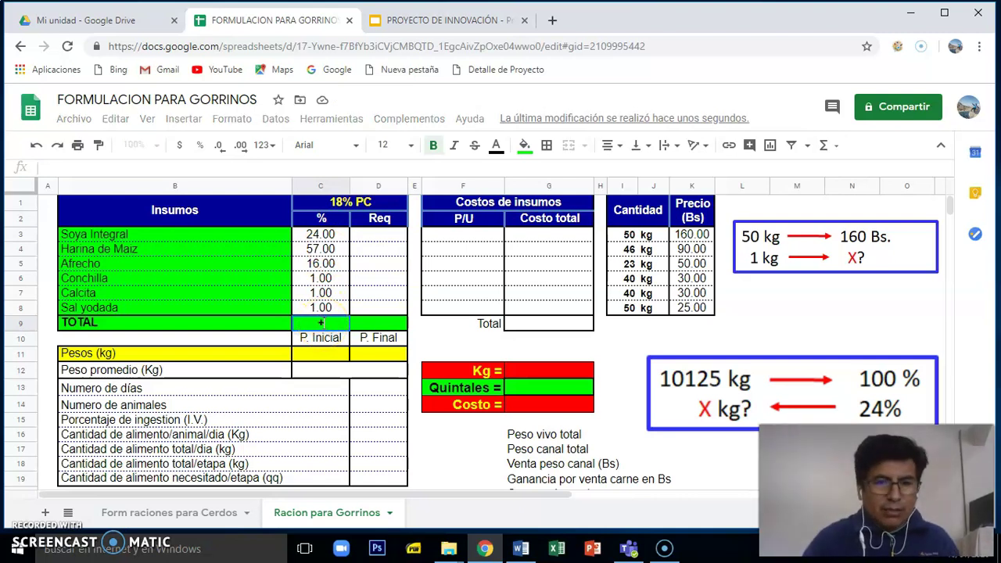
pyautogui.write('s')
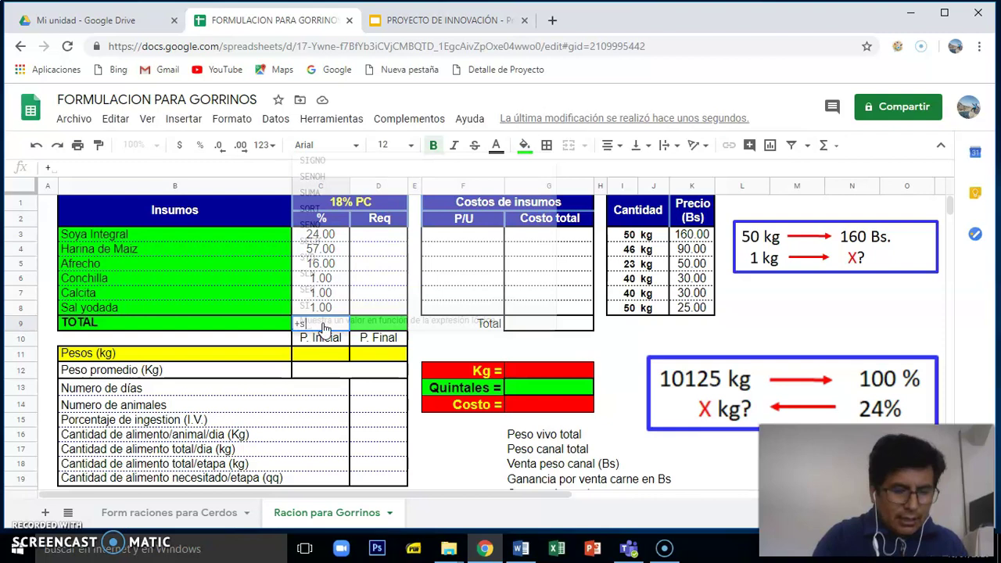
pyautogui.write('uma')
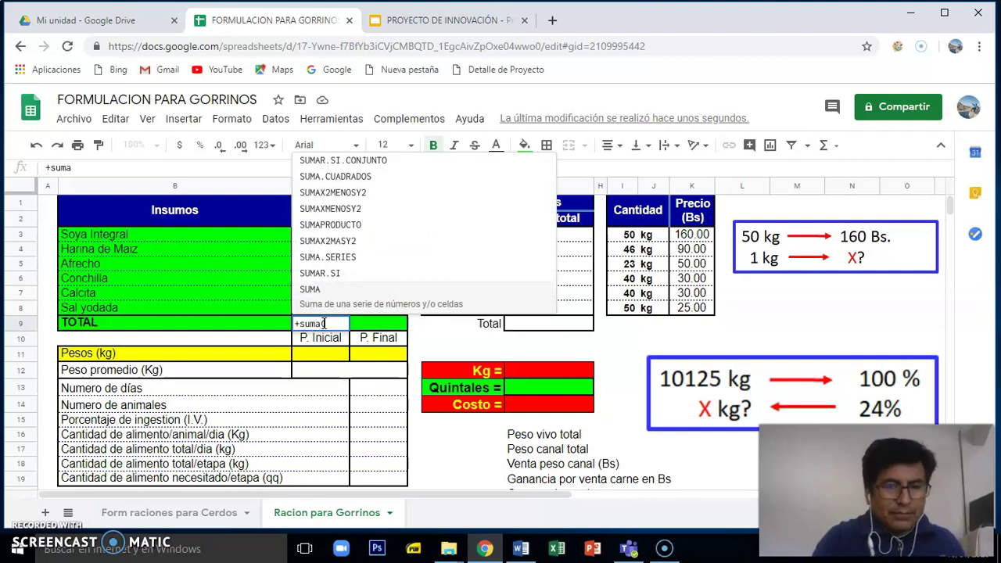
pyautogui.write('(')
pyautogui.moveTo(323, 234); pyautogui.dragTo(327, 315)
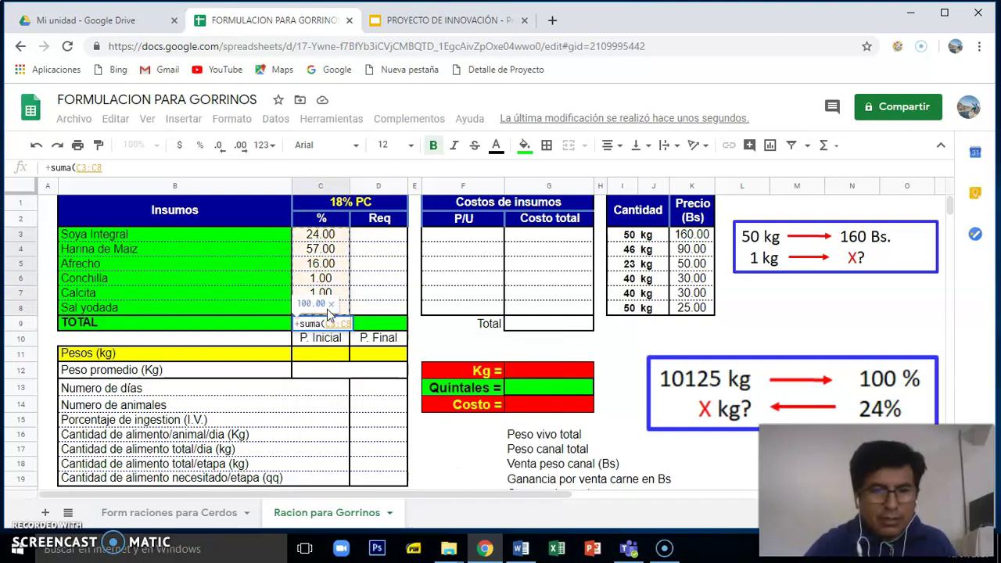
pyautogui.press('Return')
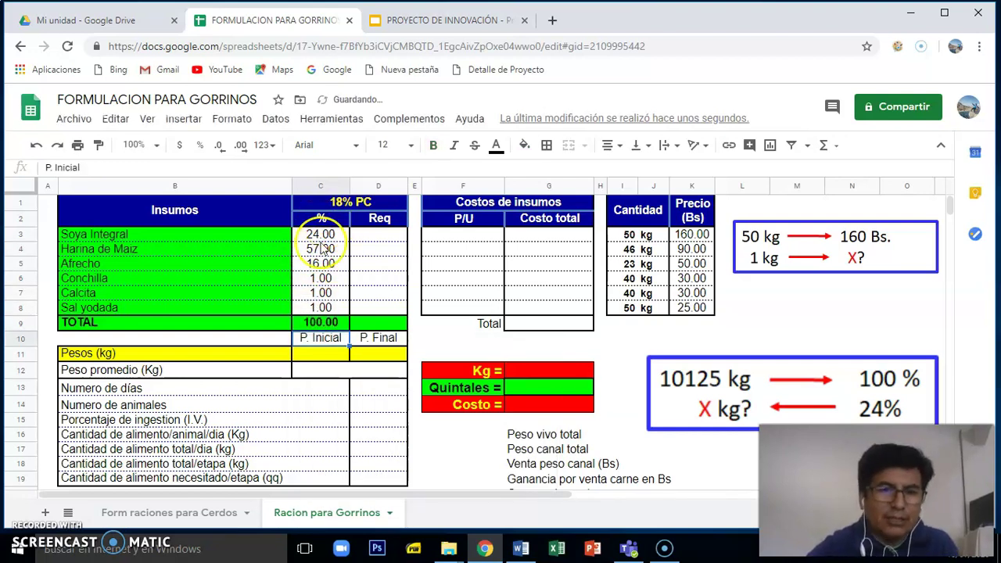
pyautogui.click(214, 516)
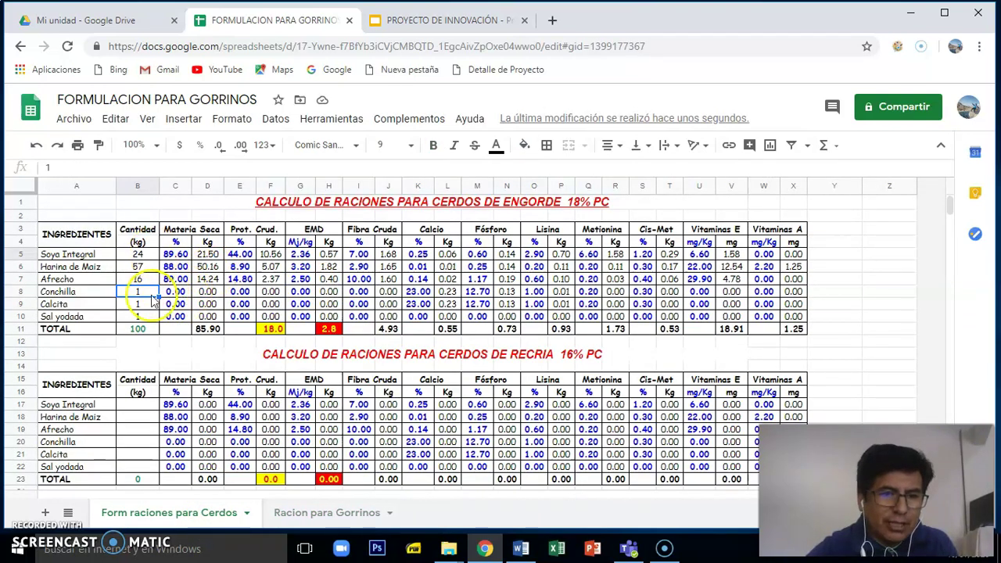
pyautogui.click(303, 512)
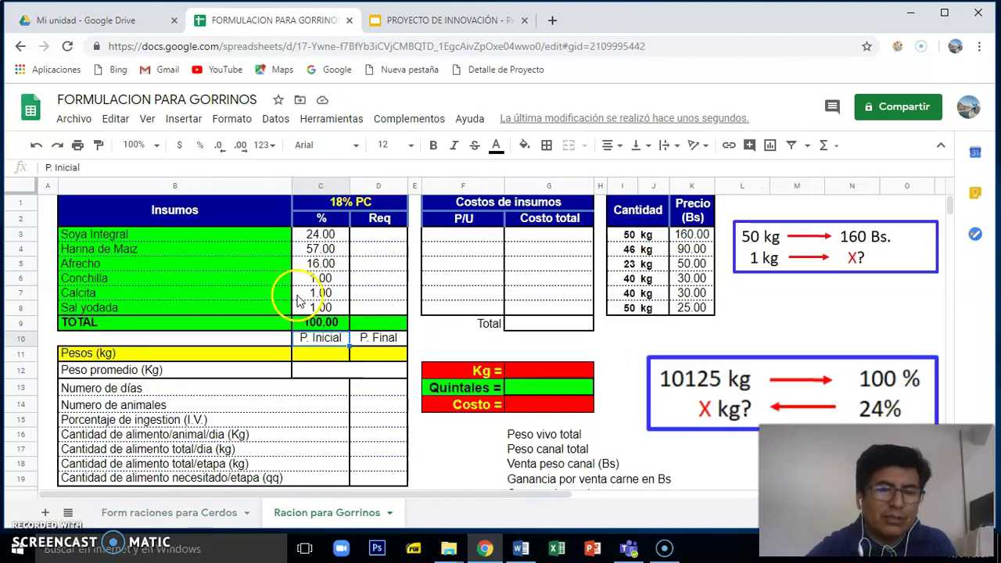
# Step: Enter 18 kg as the initial weight (P. Inicial) in the Pesos (kg) row
pyautogui.click(319, 356)
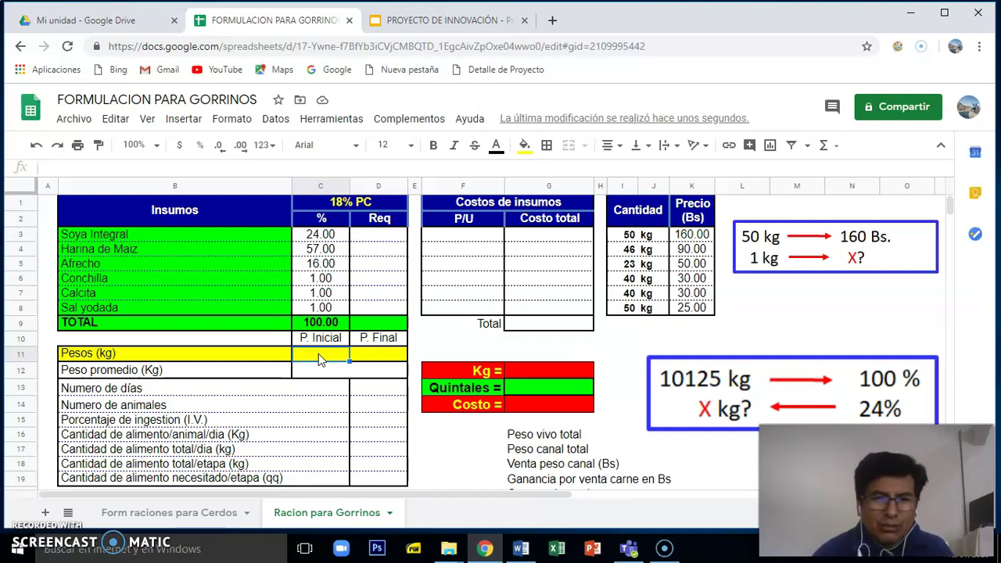
pyautogui.write('18')
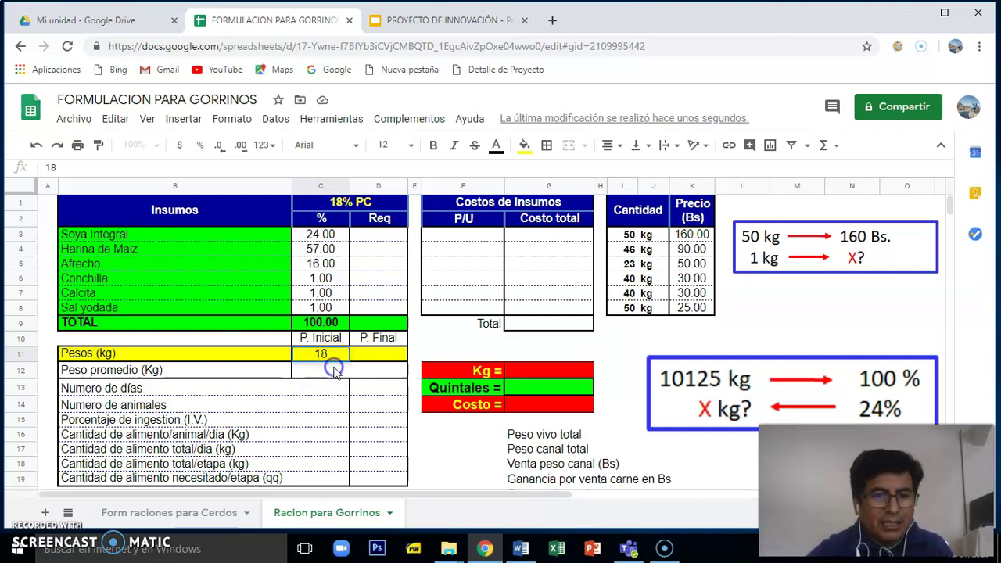
pyautogui.click(335, 369)
# Step: Enter a daily weight gain of 0.6 kg for Incremento diario and 90 for Dias
pyautogui.scroll(-1, 372, 375)
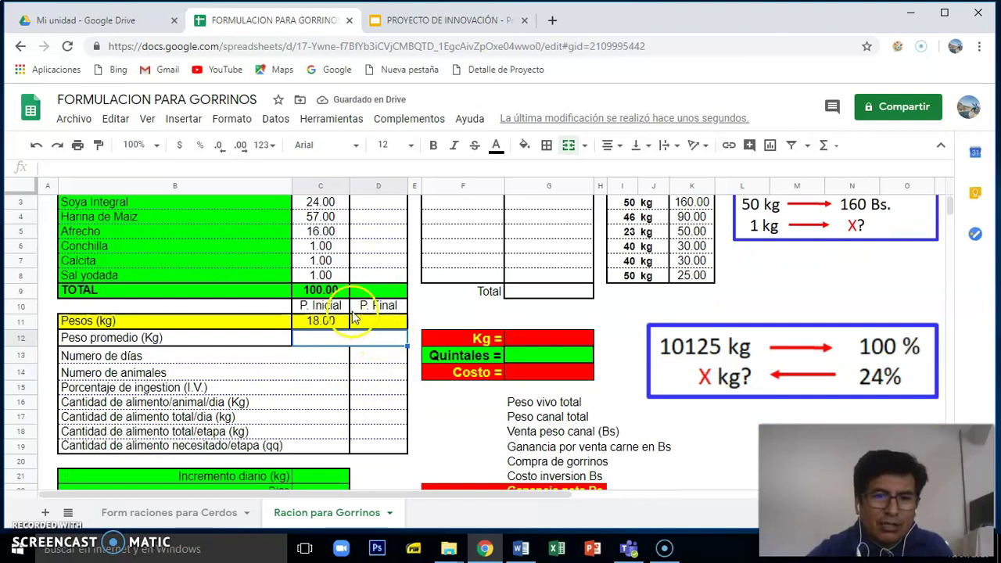
pyautogui.scroll(-1, 368, 458)
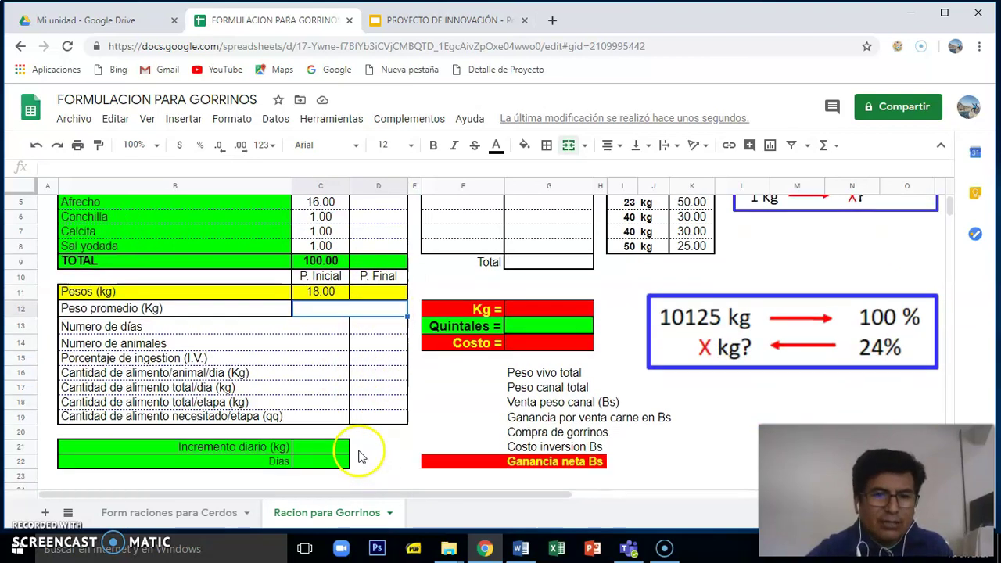
pyautogui.click(316, 451)
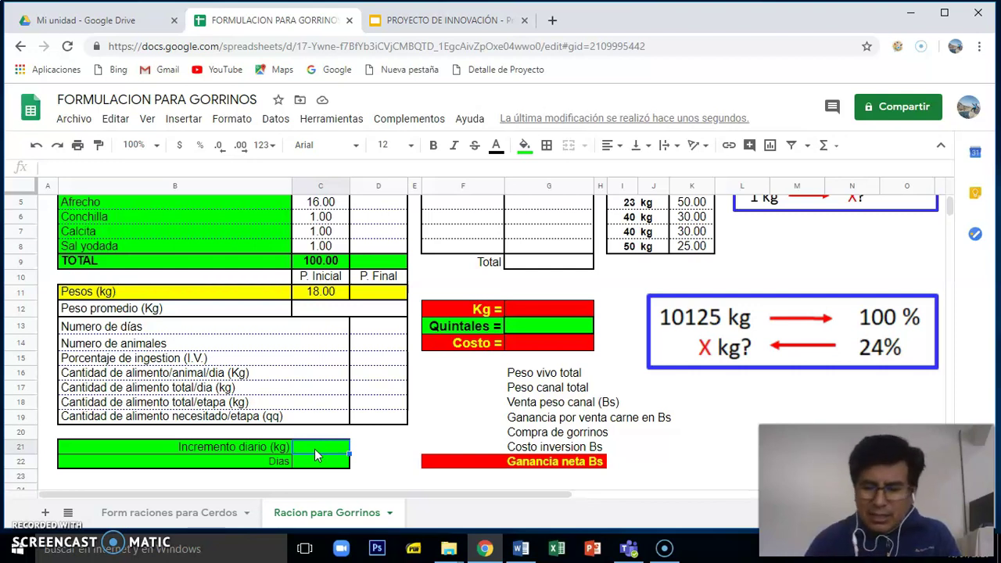
pyautogui.write('0.6')
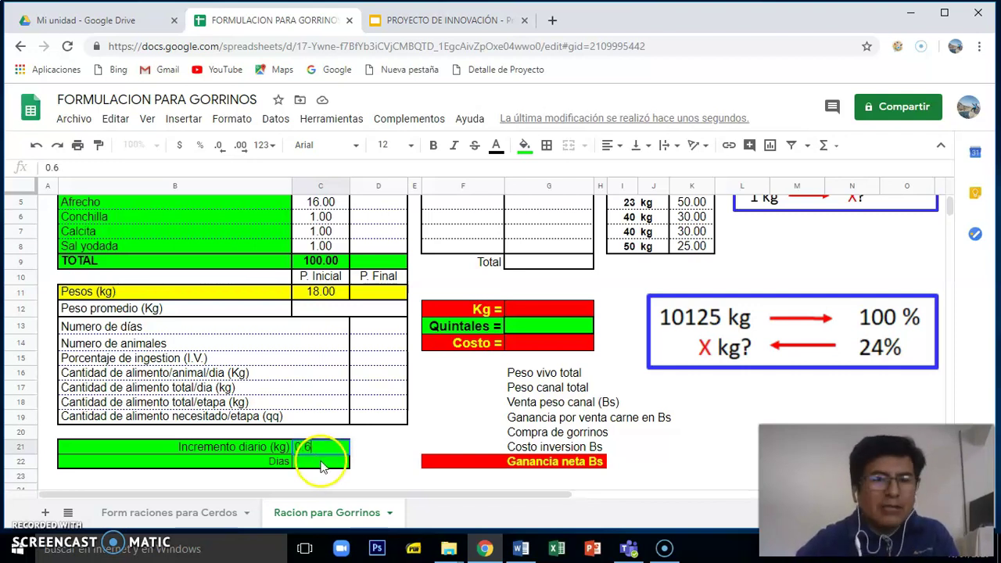
pyautogui.click(321, 463)
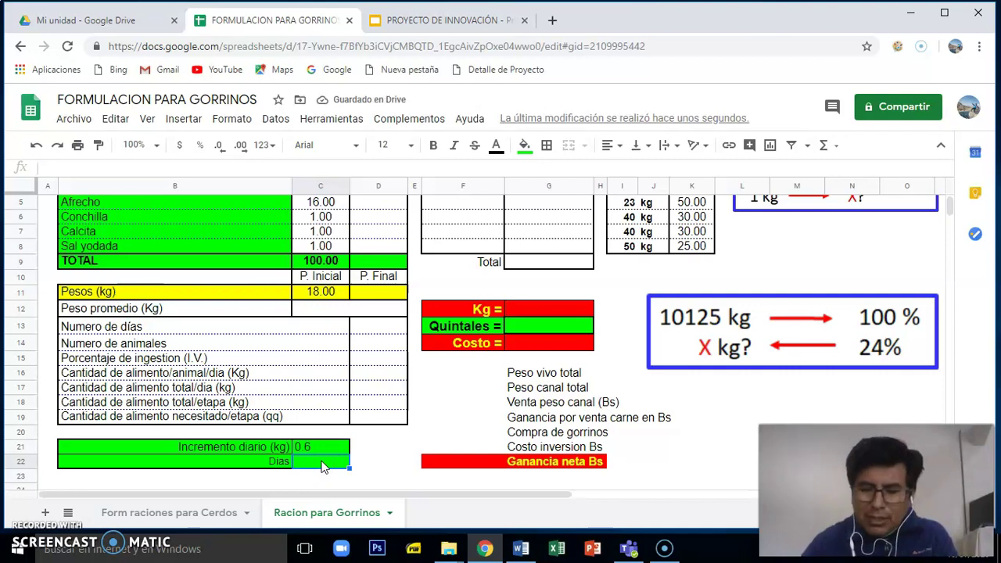
pyautogui.write('90')
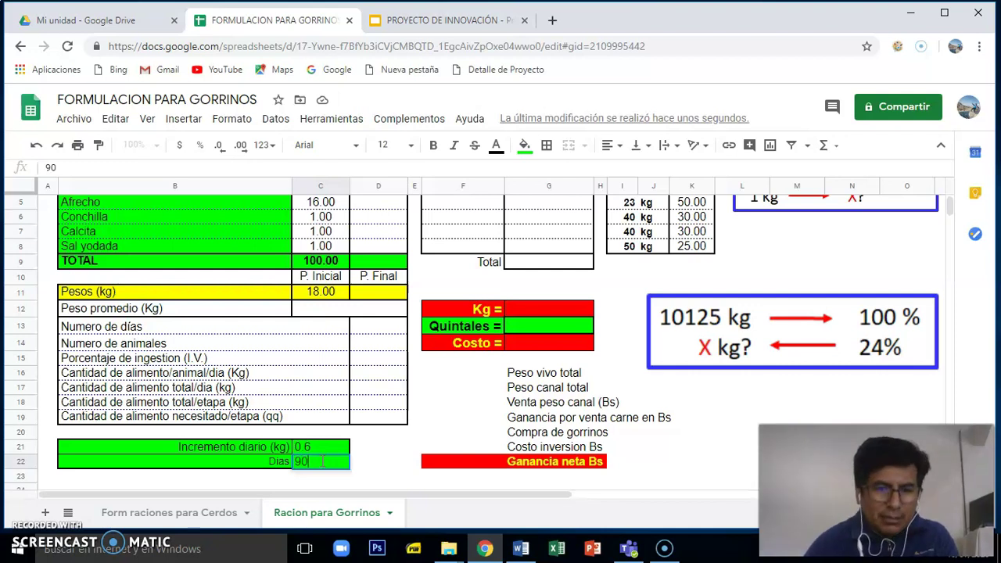
pyautogui.press('Return')
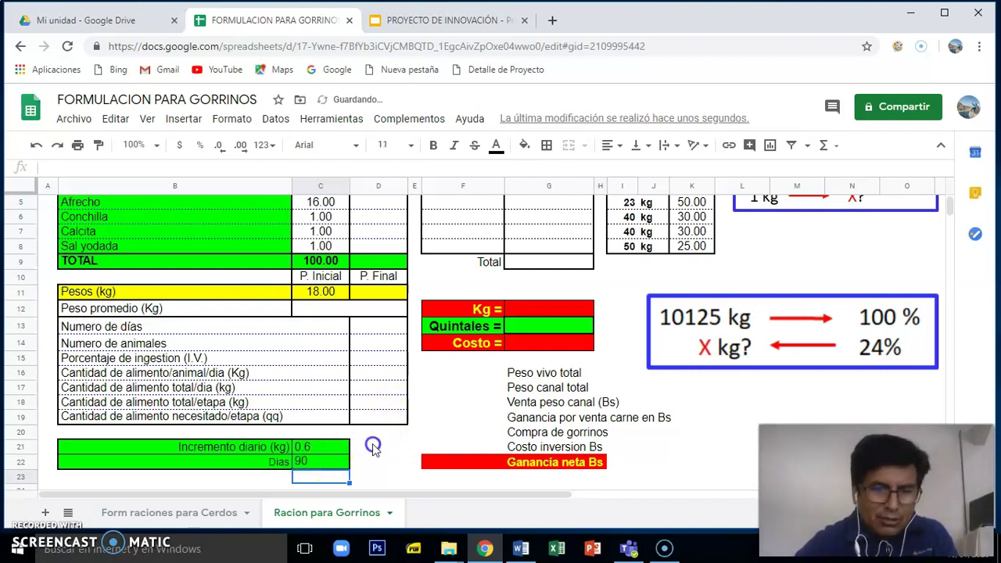
# Step: Calculate the total weight gain in D21 by multiplying the daily gain C21 by the days C22
pyautogui.click(373, 446)
pyautogui.write('+')
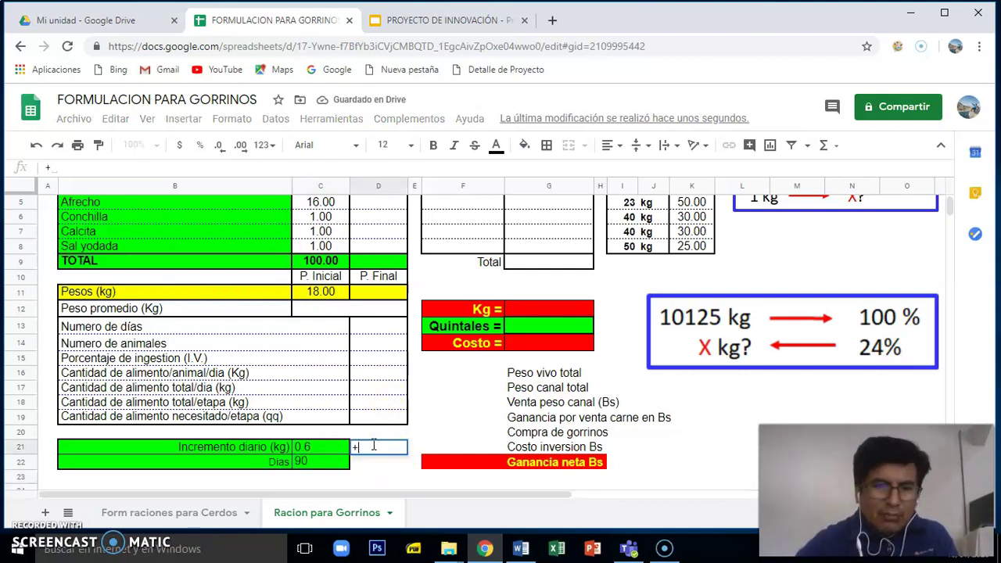
pyautogui.click(329, 448)
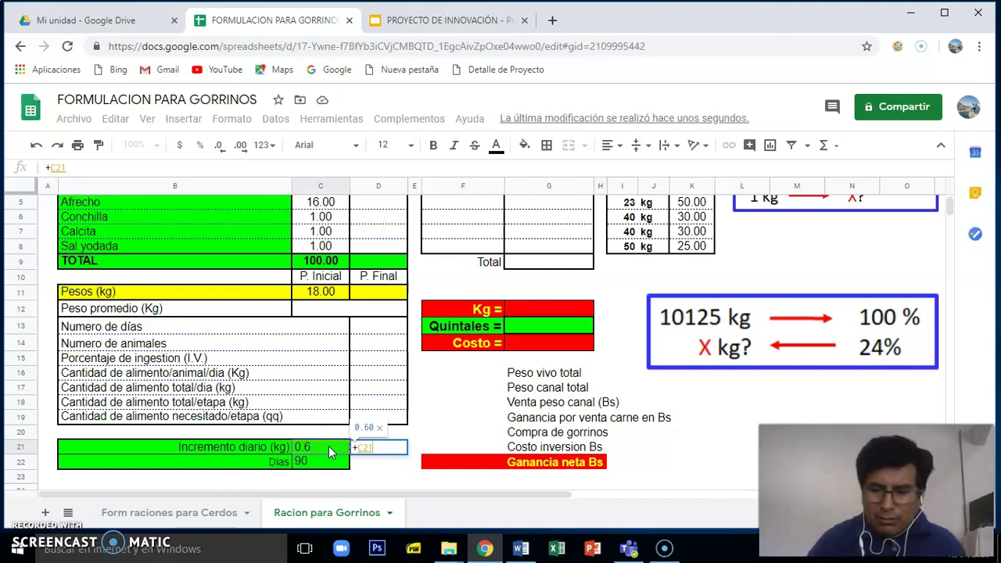
pyautogui.write('*')
pyautogui.click(320, 461)
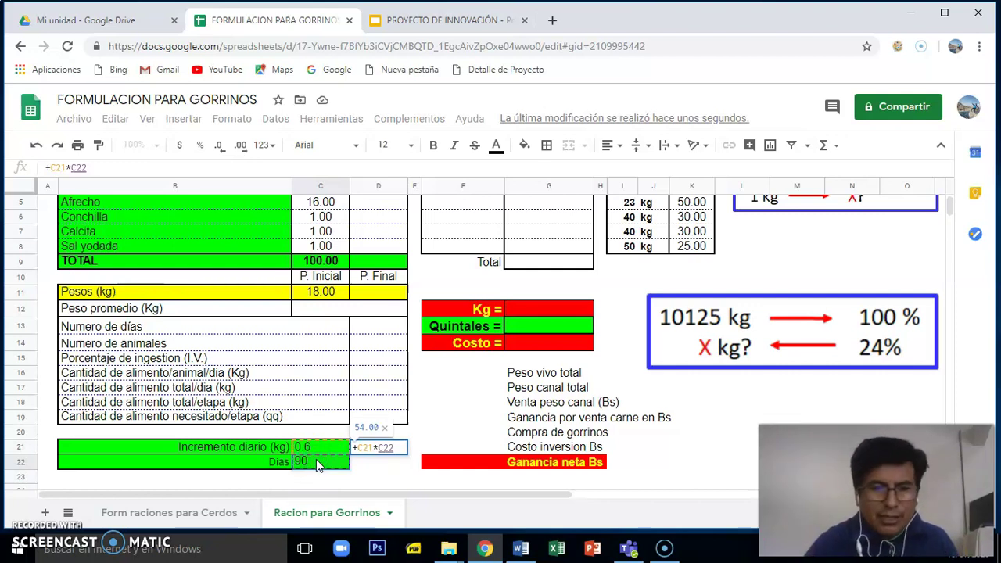
pyautogui.press('Return')
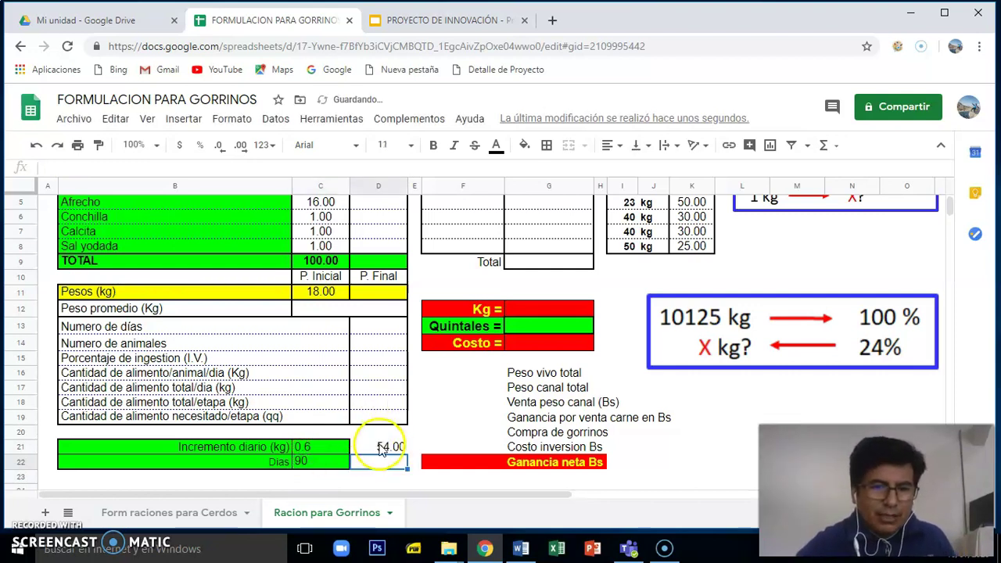
pyautogui.click(381, 446)
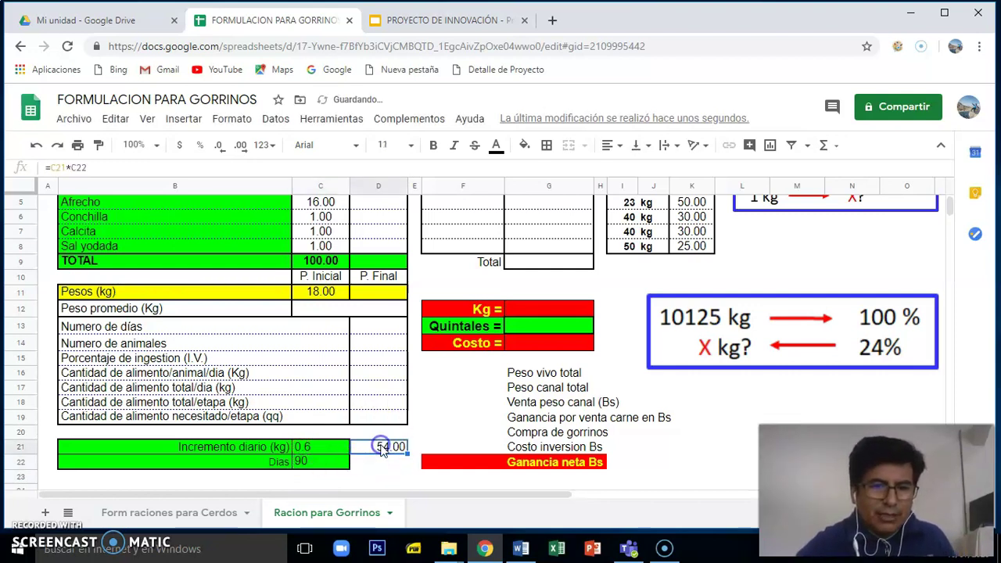
# Step: Calculate the final weight (P. Final) in D11 as the initial weight C11 plus the total gain D21
pyautogui.click(371, 293)
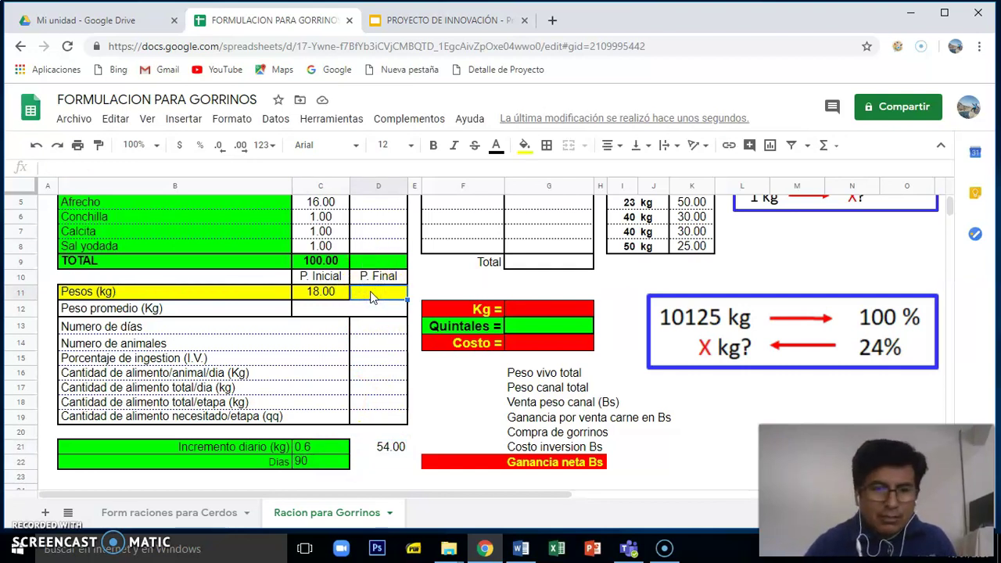
pyautogui.write('+')
pyautogui.click(334, 291)
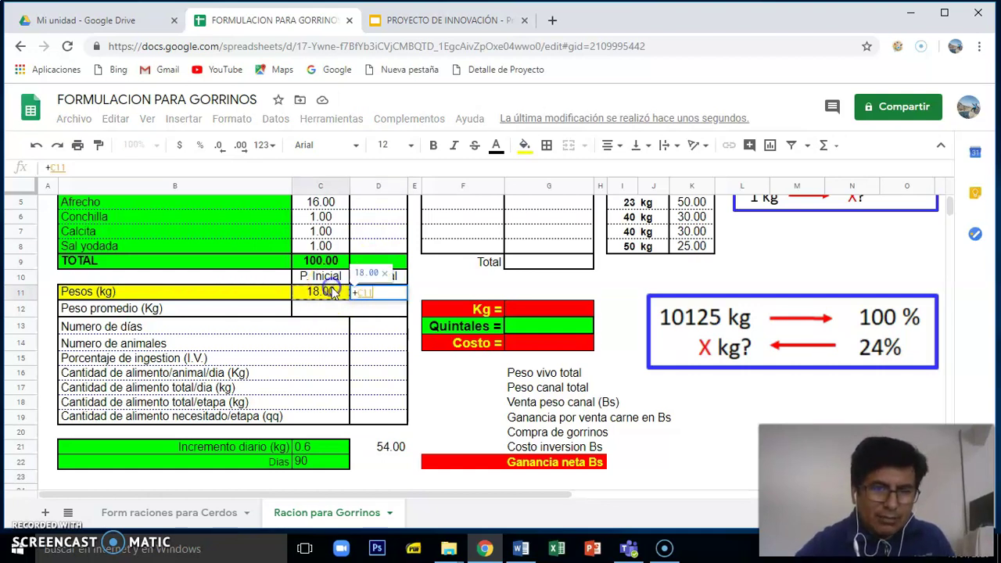
pyautogui.write('+')
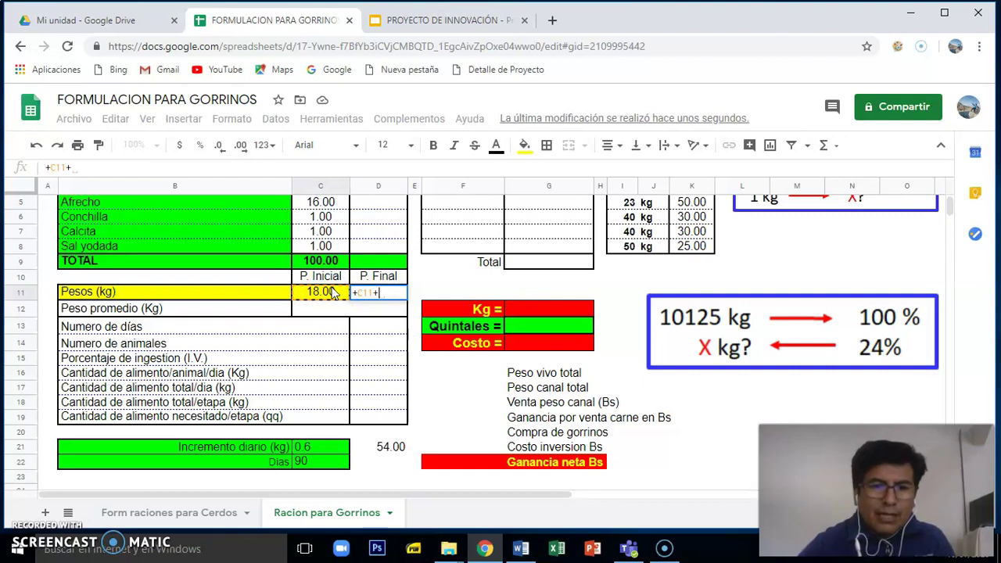
pyautogui.click(395, 450)
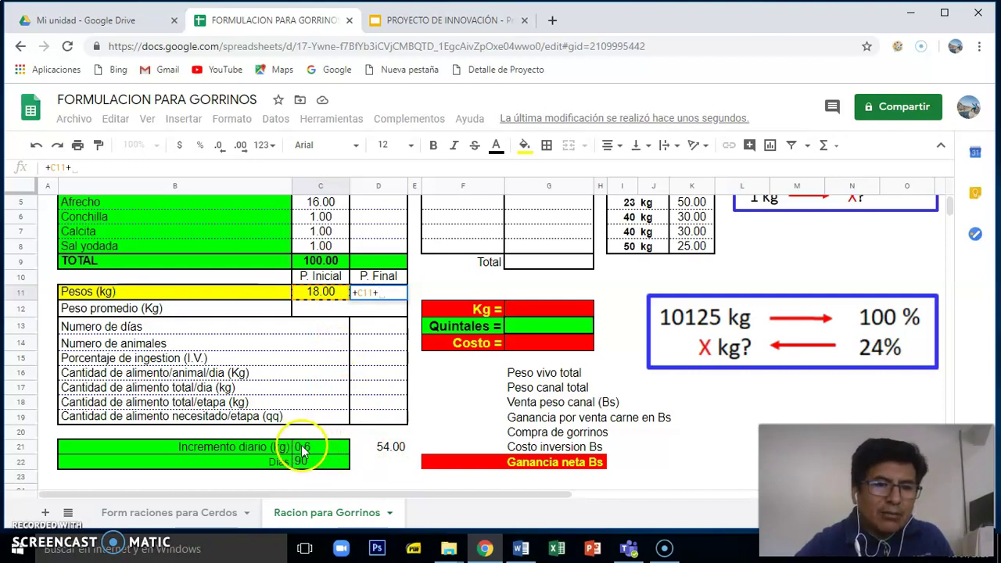
pyautogui.click(390, 448)
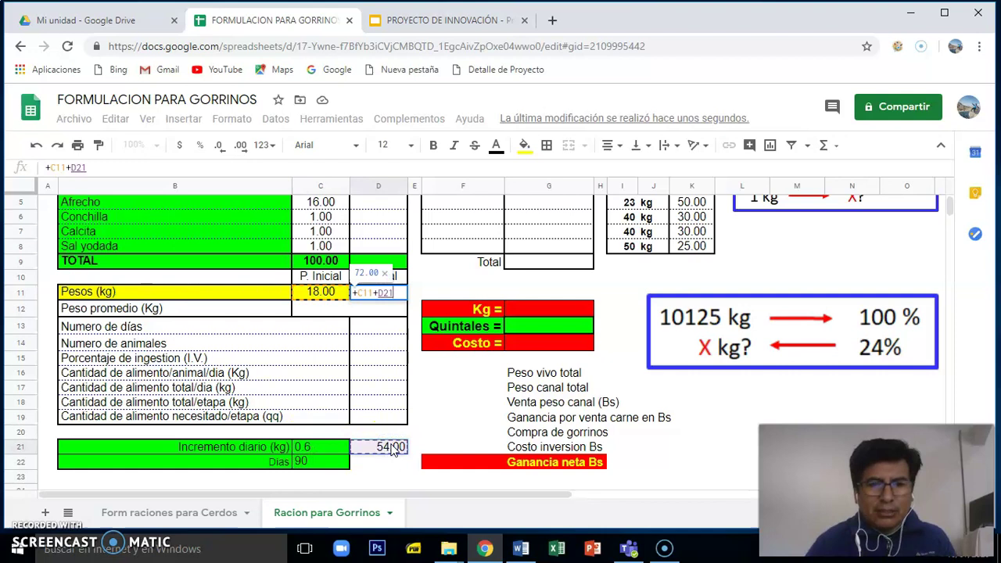
pyautogui.press('Return')
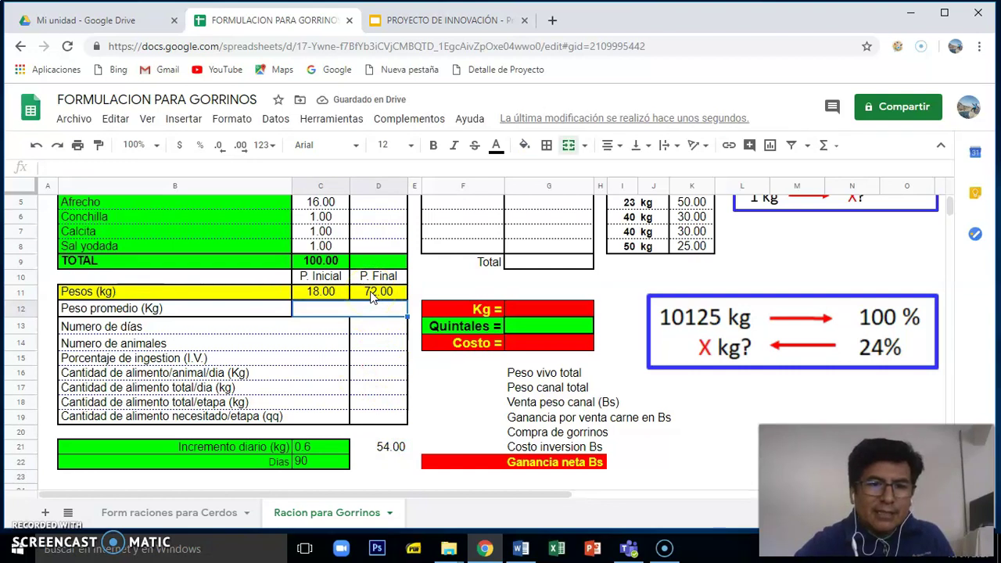
# Step: Calculate the Peso promedio (Kg) with PROMEDIO over the initial and final weights C11:D11
pyautogui.click(376, 298)
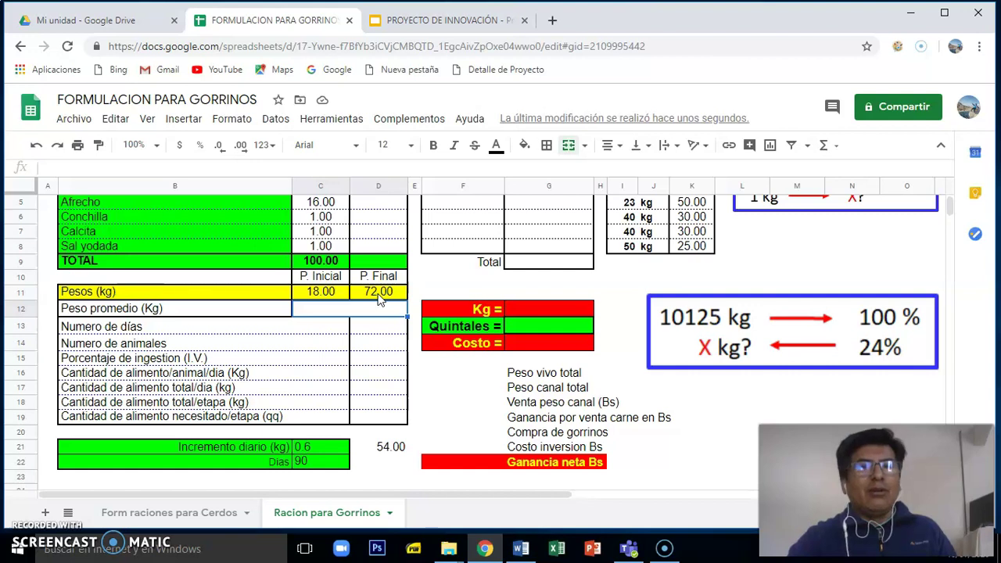
pyautogui.write('+')
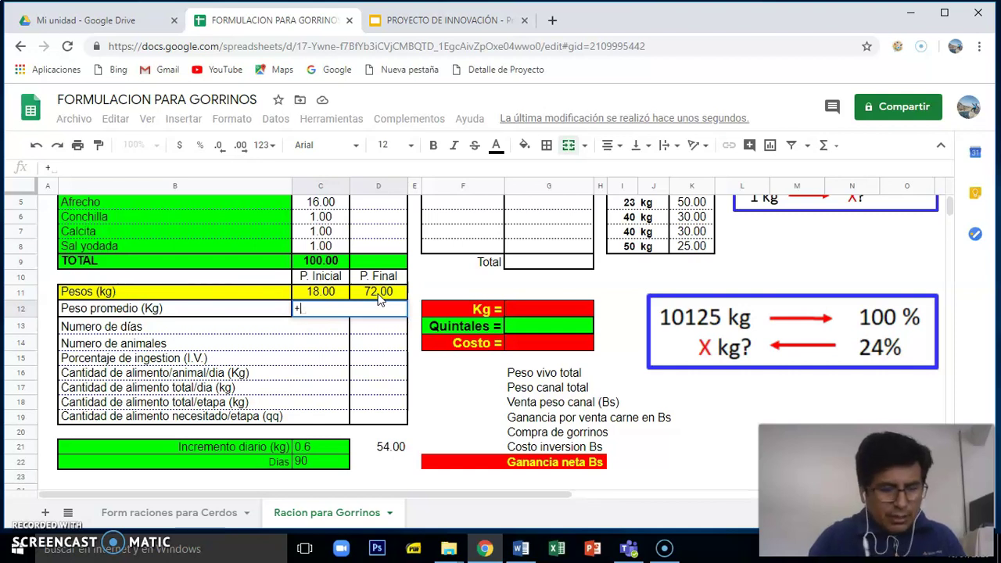
pyautogui.write('promedio(')
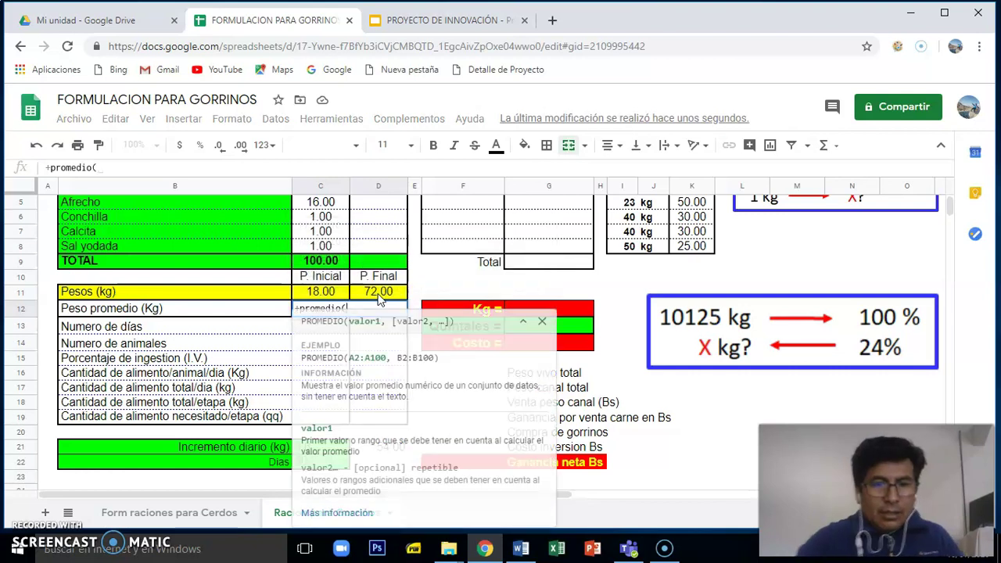
pyautogui.click(334, 293)
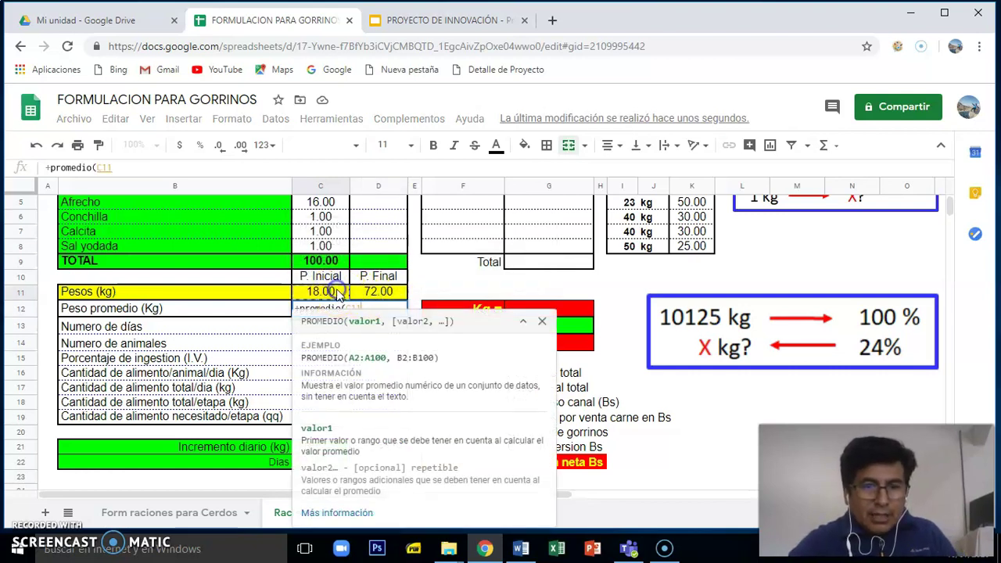
pyautogui.hotkey('shift', 'Right')
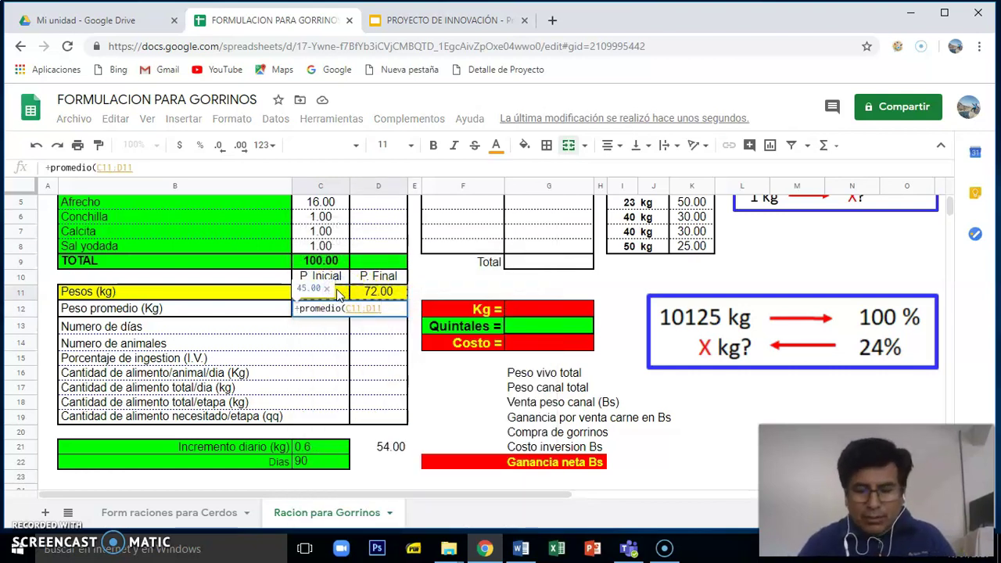
pyautogui.press('Return')
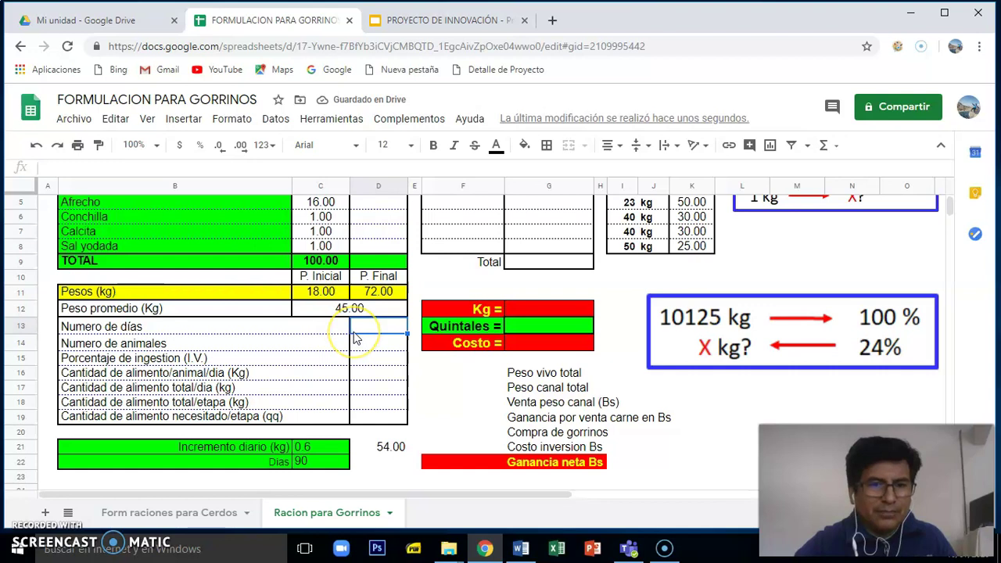
pyautogui.scroll(-1, 352, 336)
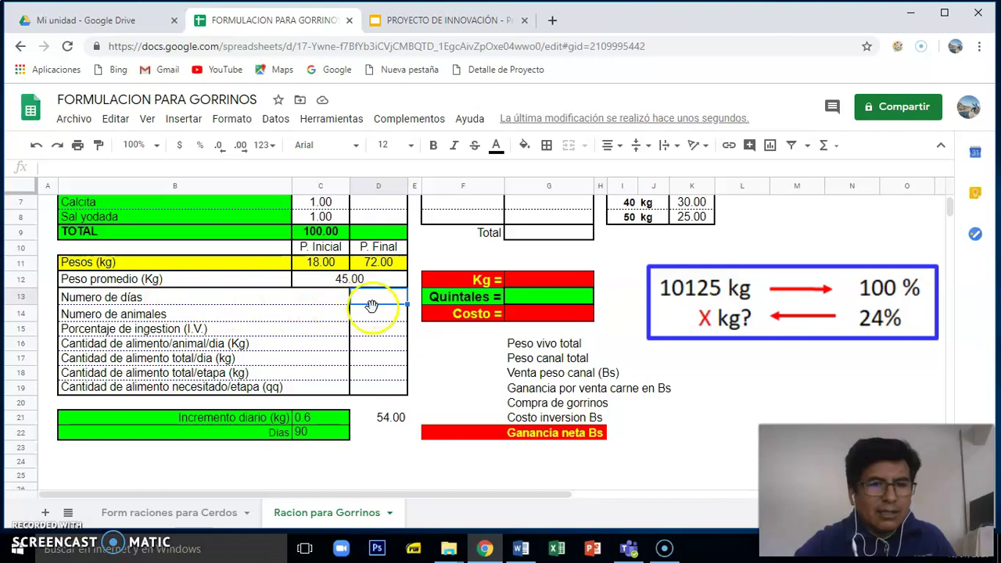
# Step: Enter 90 for Numero de días, 50 for Numero de animales and 5% for Porcentaje de ingestion (I.V.)
pyautogui.write('90')
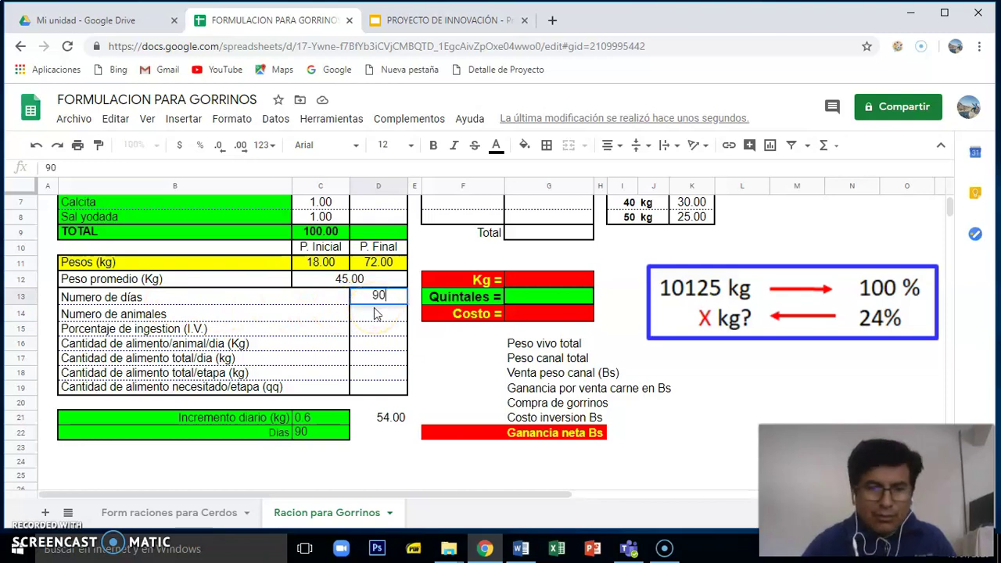
pyautogui.press('Return')
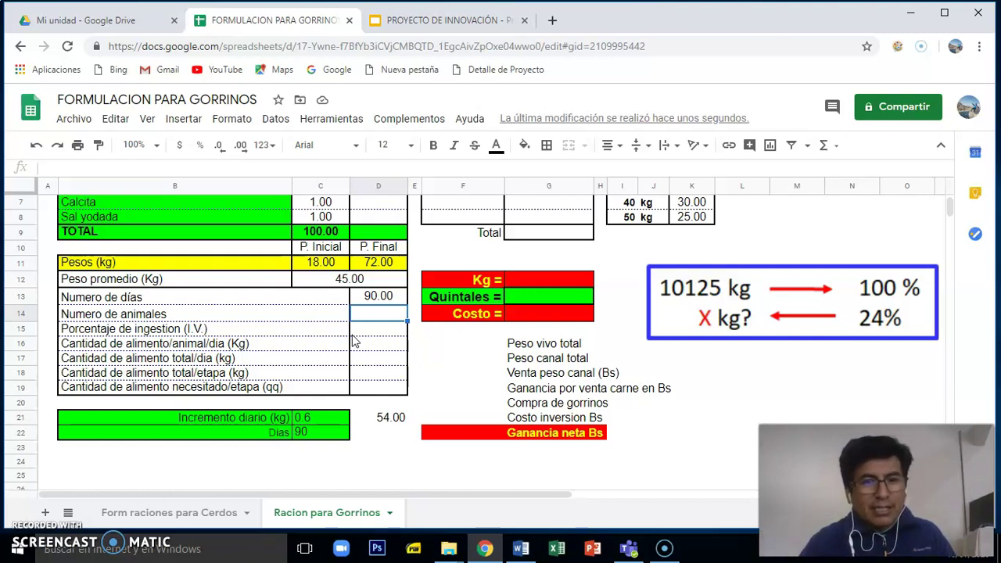
pyautogui.write('50')
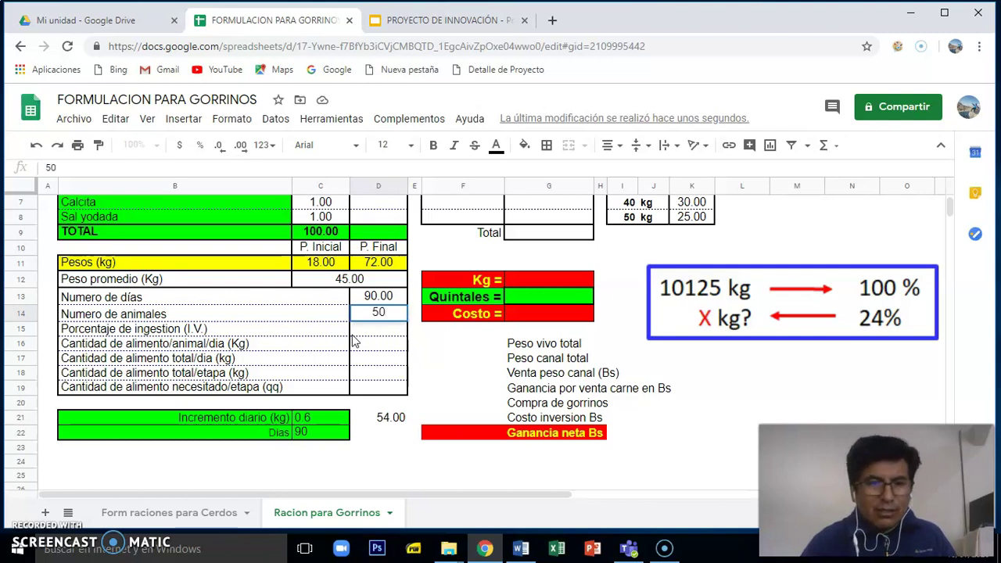
pyautogui.press('Return')
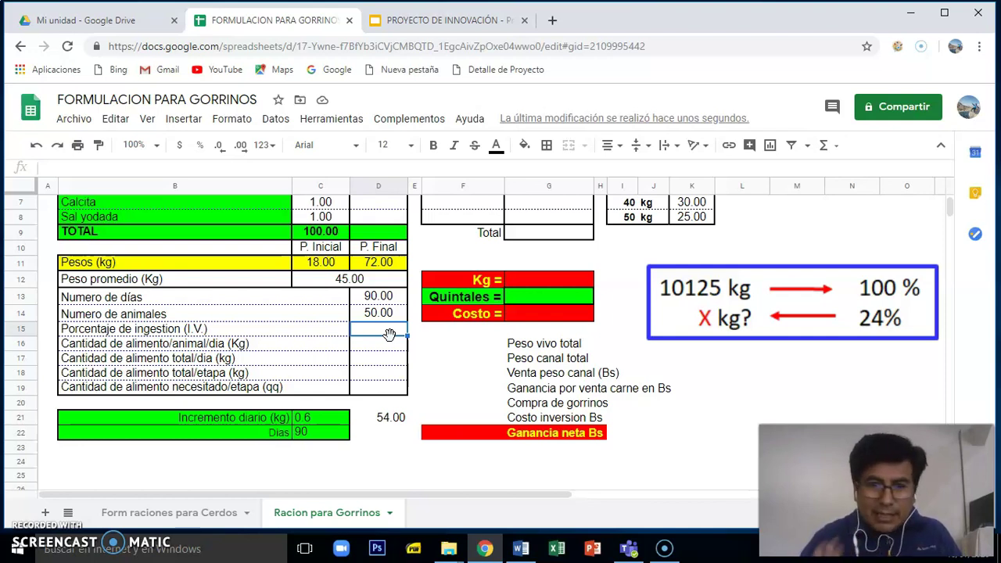
pyautogui.write('5')
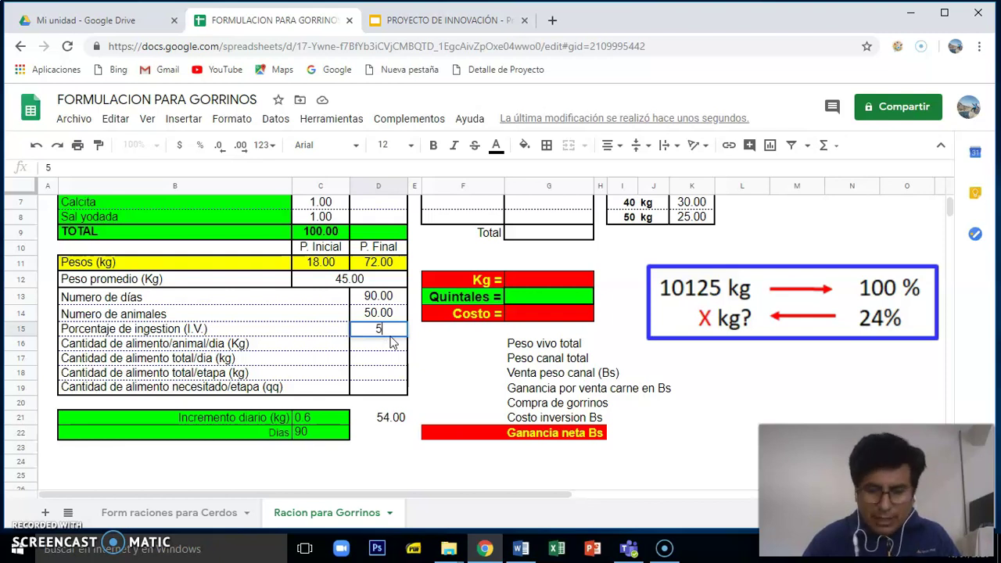
pyautogui.write('%')
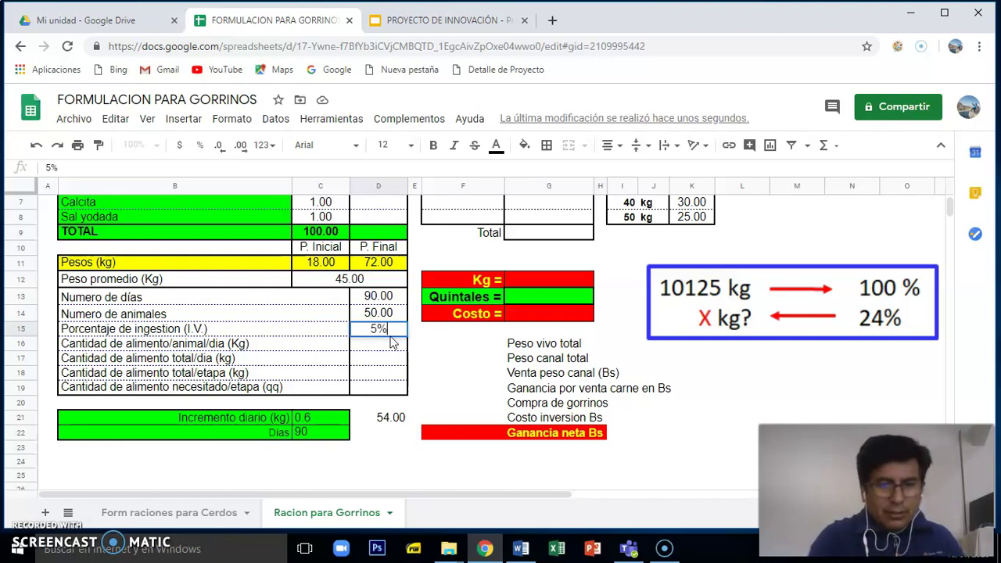
pyautogui.press('Return')
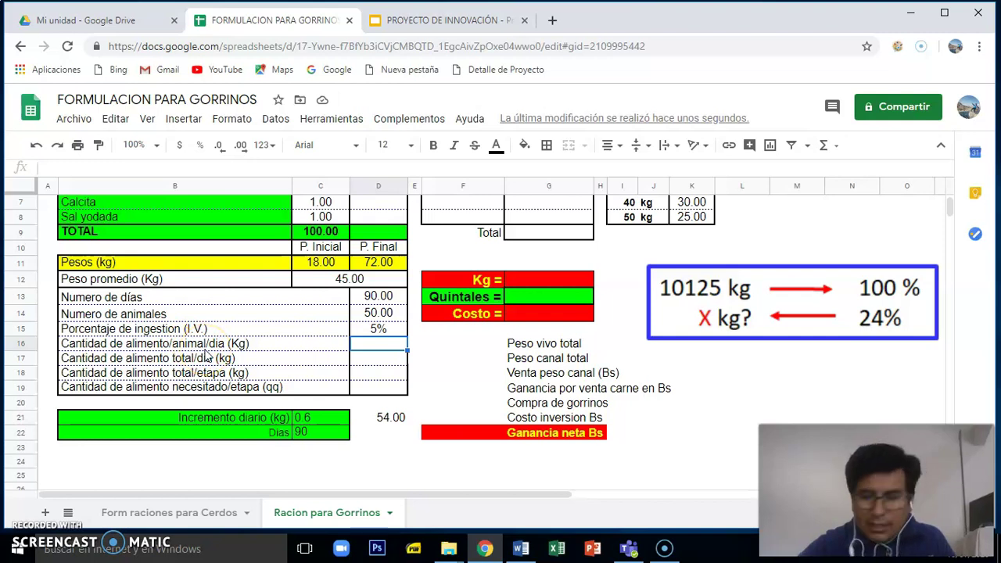
# Step: Calculate Cantidad de alimento/animal/dia in D16 by multiplying the average weight C12 by the intake percentage D15
pyautogui.write('+')
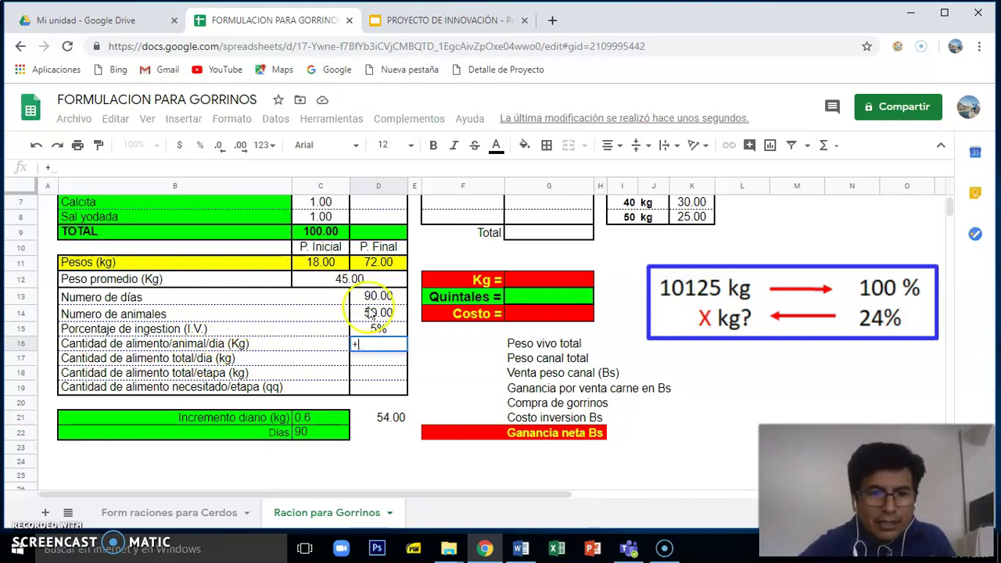
pyautogui.click(361, 286)
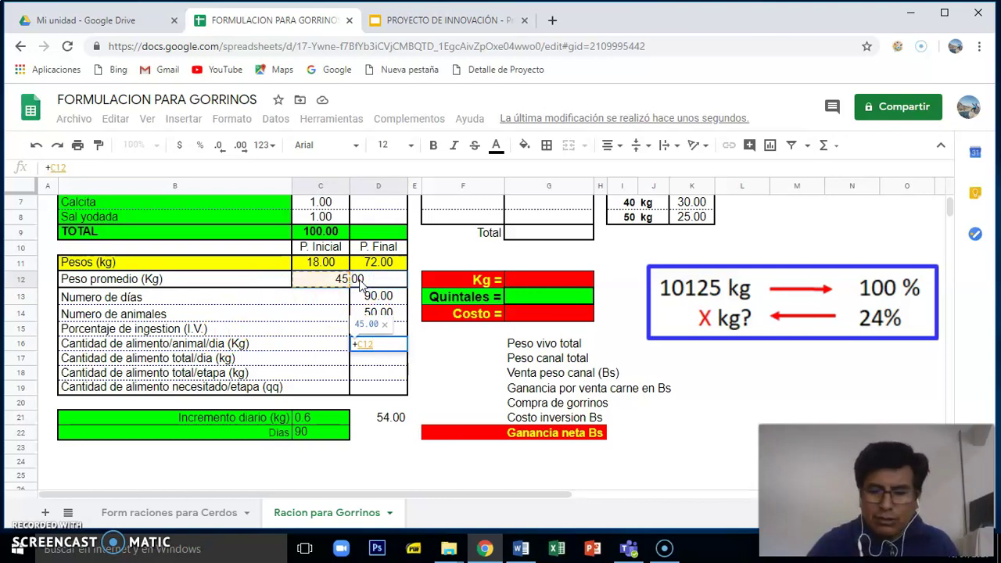
pyautogui.write('*')
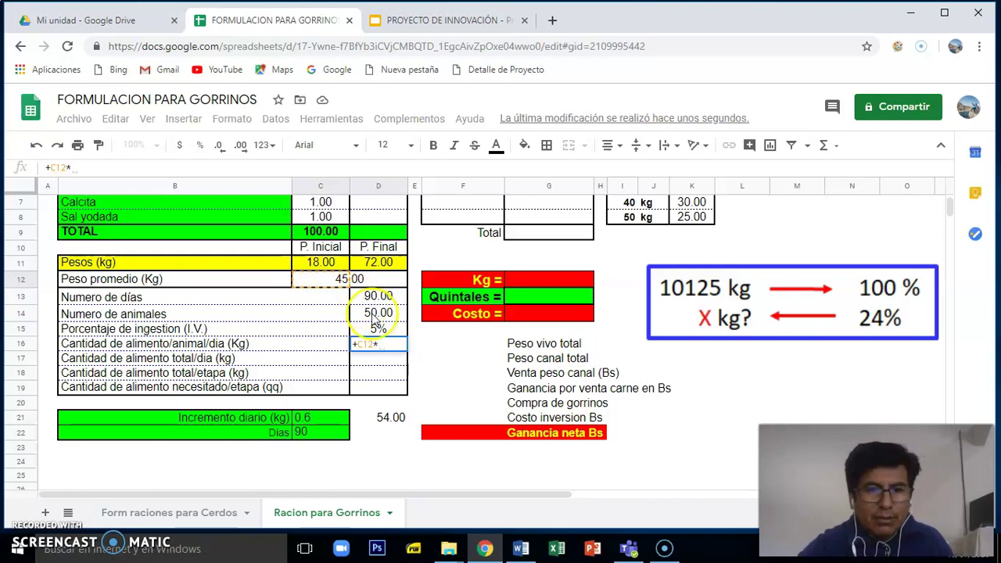
pyautogui.click(382, 329)
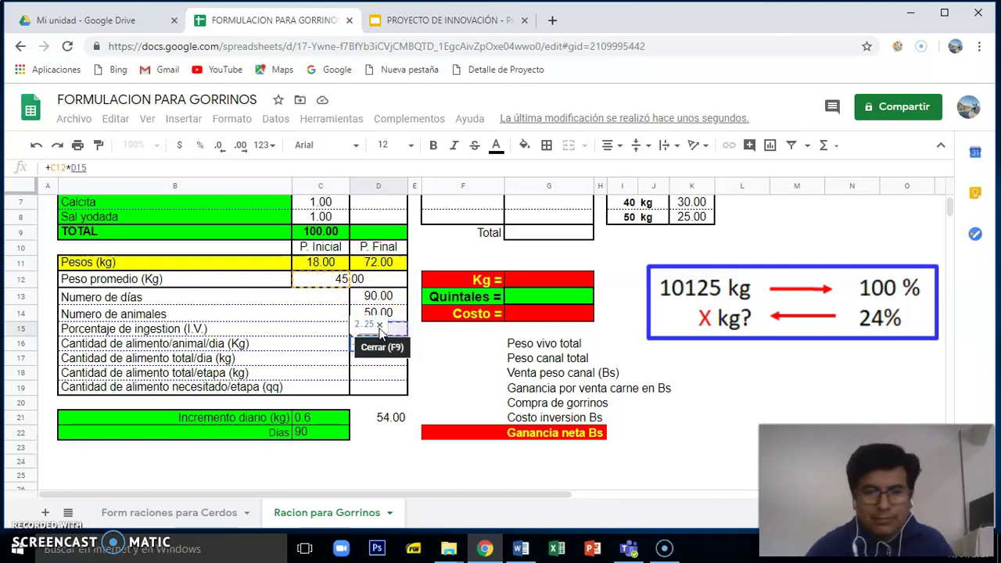
pyautogui.press('Return')
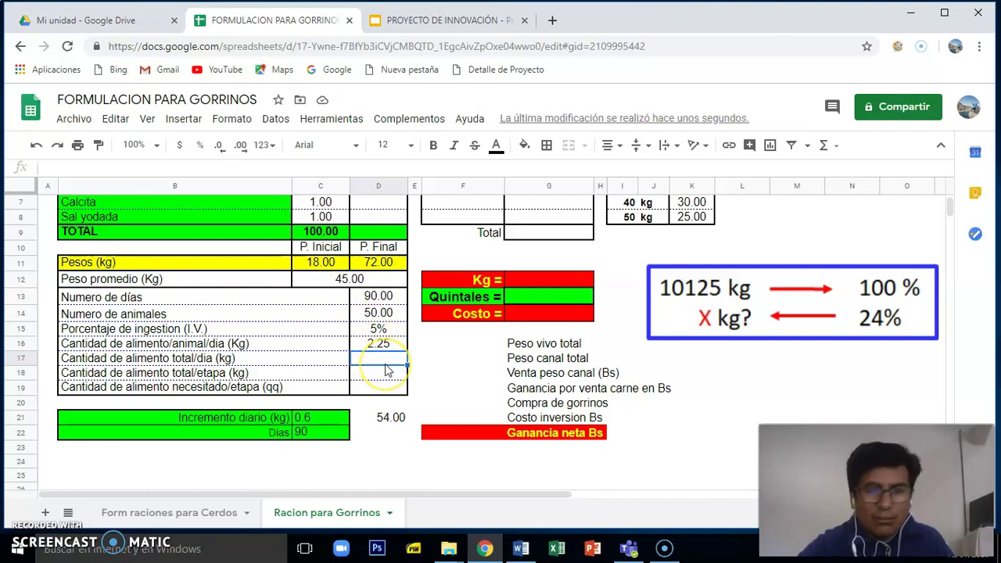
# Step: Calculate Cantidad de alimento total/dia in D17 by multiplying the number of animals D14 by the feed per animal D16
pyautogui.write('+')
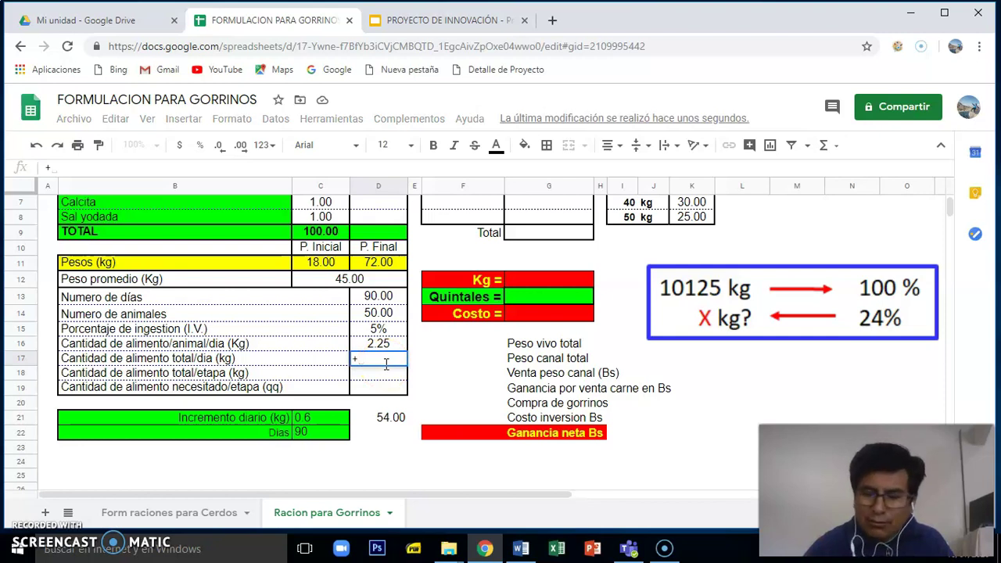
pyautogui.click(376, 313)
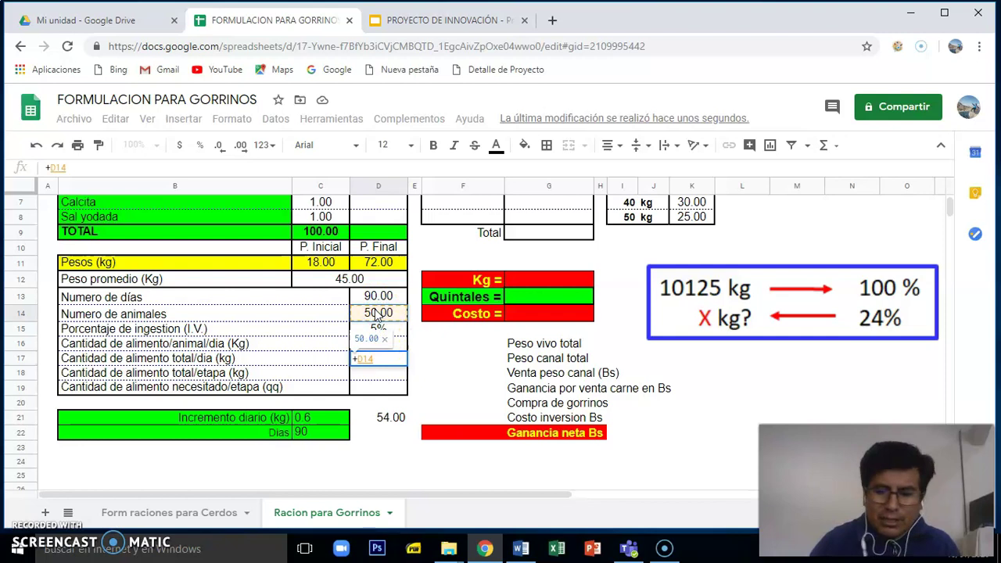
pyautogui.write('*')
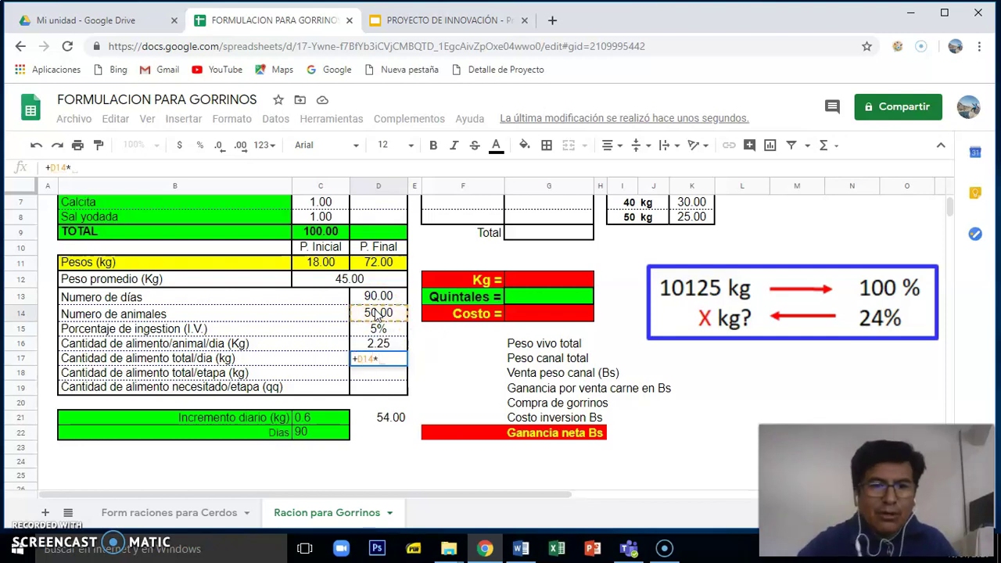
pyautogui.click(382, 342)
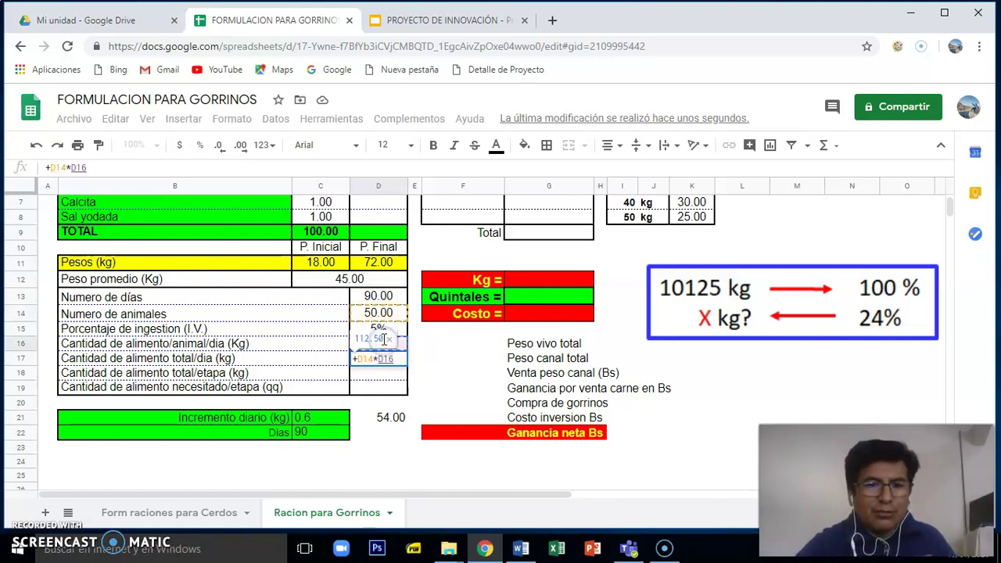
pyautogui.press('Return')
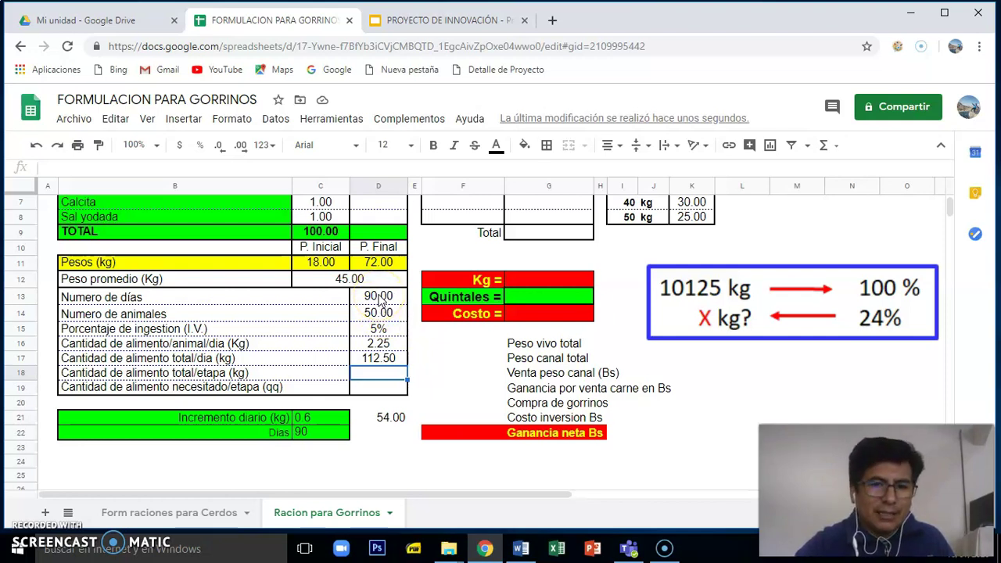
# Step: Calculate Cantidad de alimento total/etapa in D18 by multiplying the total daily feed D17 by the number of days D13
pyautogui.write('+')
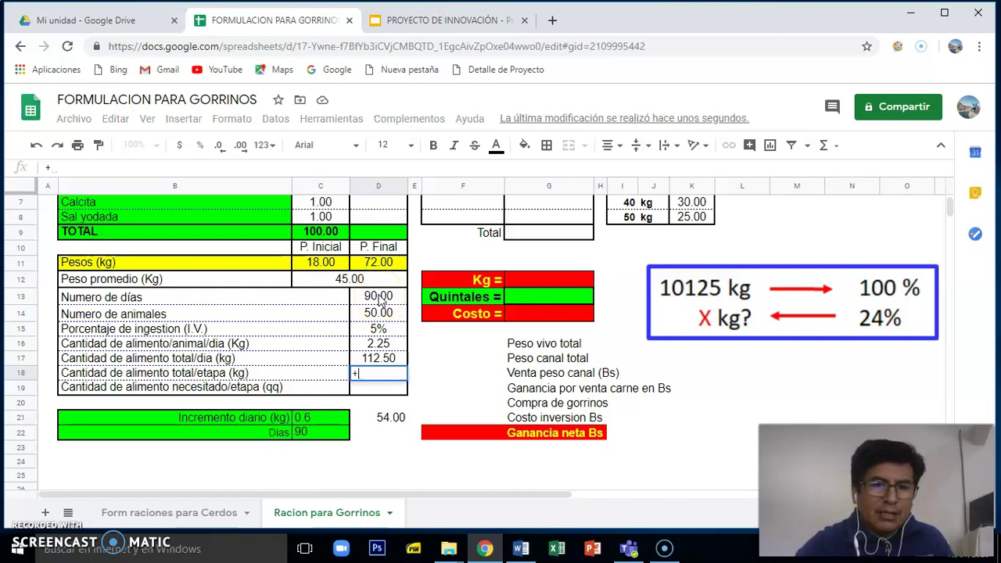
pyautogui.click(381, 354)
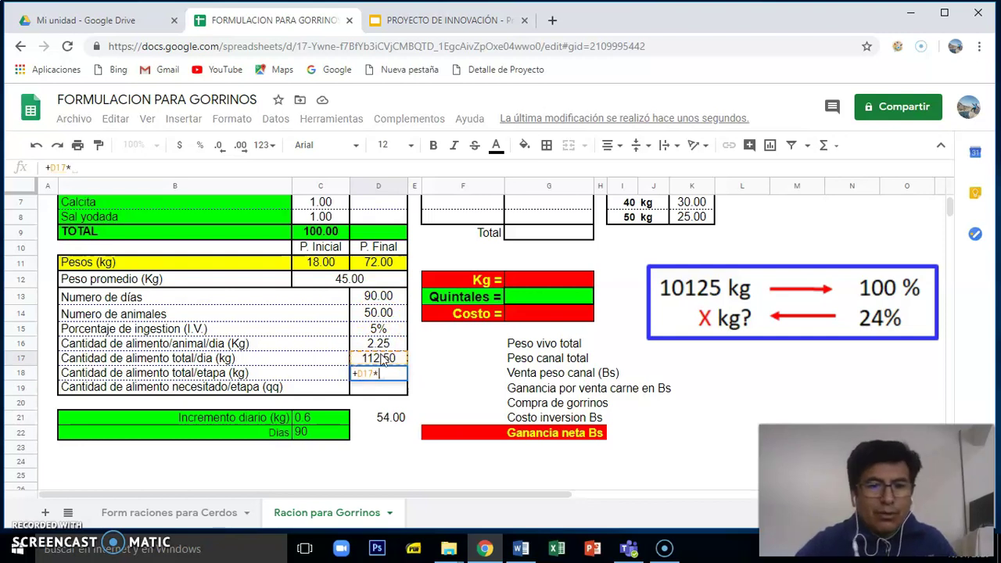
pyautogui.click(390, 297)
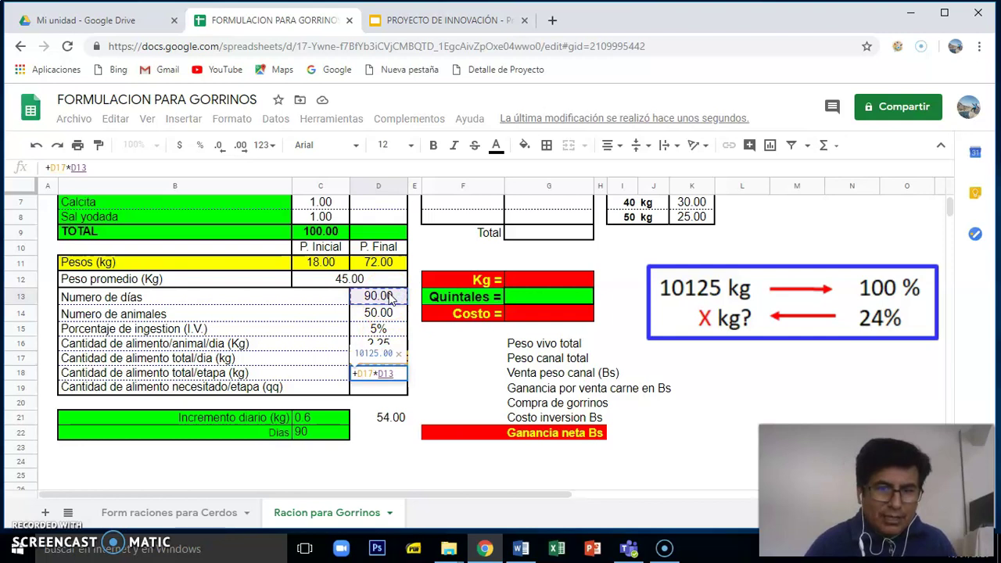
pyautogui.press('Return')
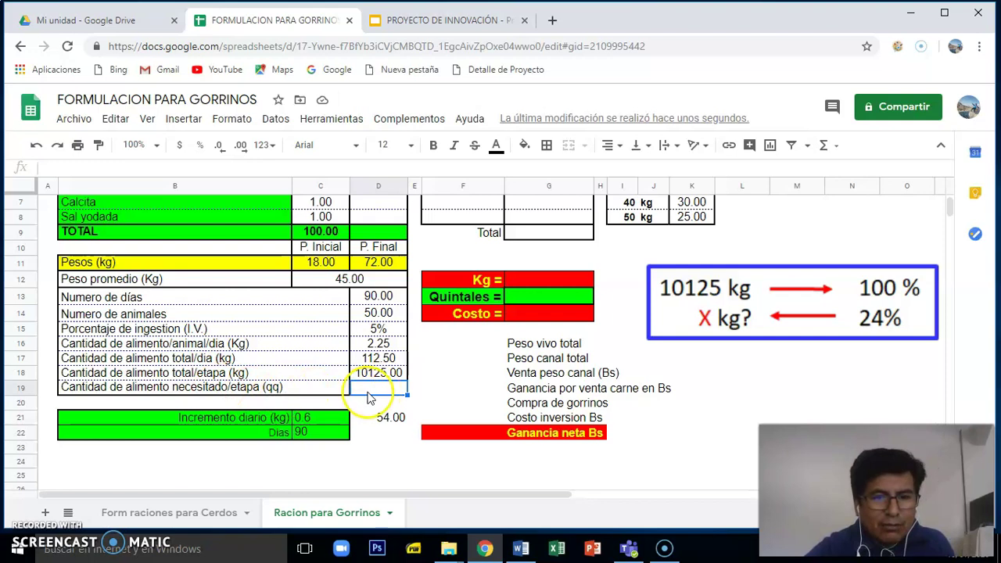
# Step: Calculate Cantidad de alimento necesitado/etapa (qq) in D19 by dividing the total stage feed D18 by 46
pyautogui.write('+')
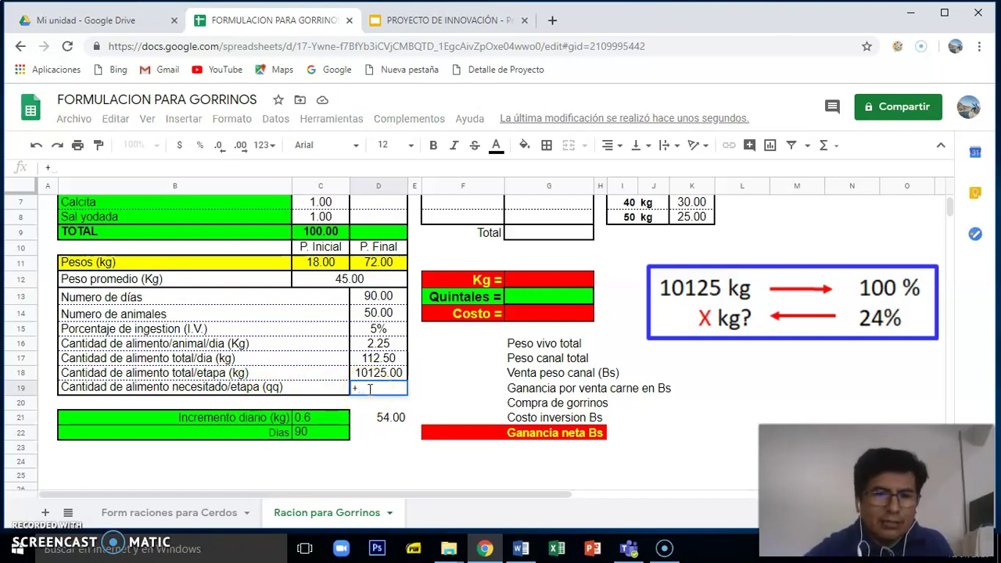
pyautogui.click(375, 371)
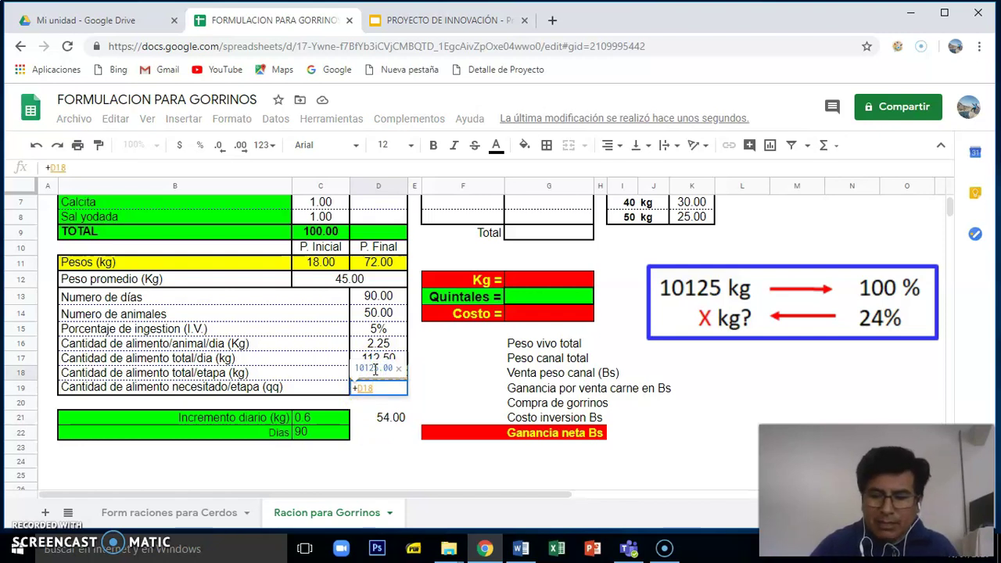
pyautogui.write('/')
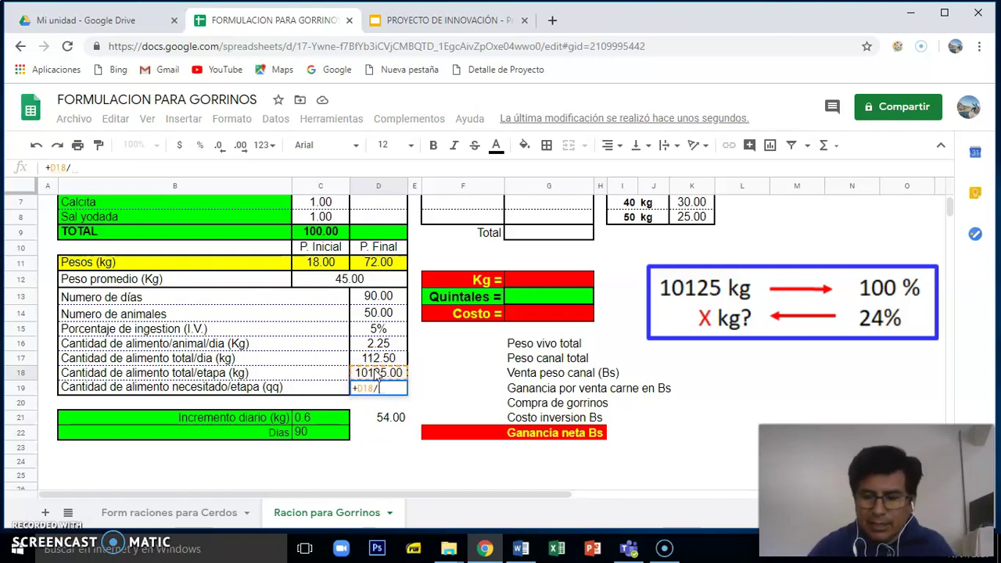
pyautogui.write('46')
pyautogui.click(378, 395)
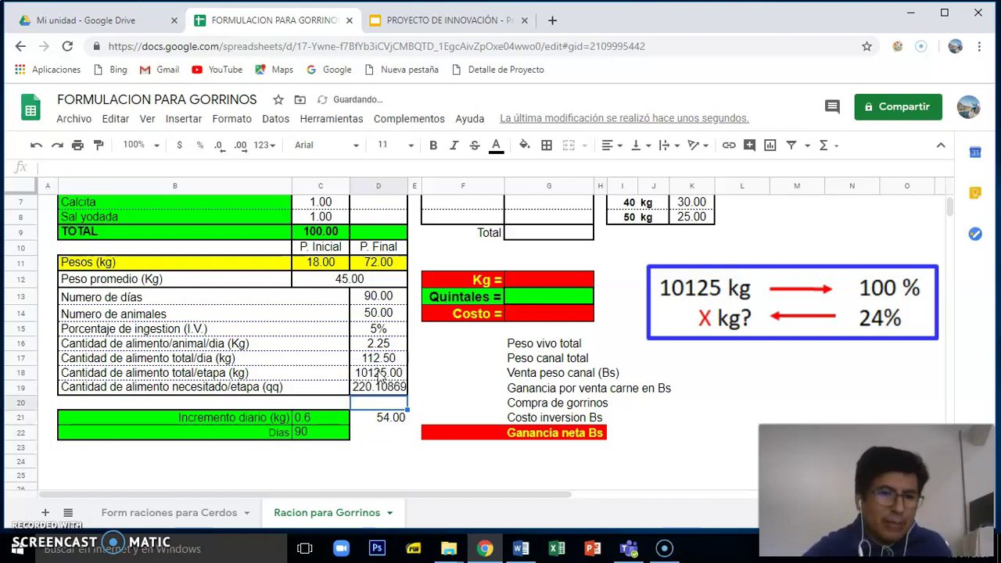
# Step: Try to adjust the number of decimal places shown for the quintales of feed needed in D19
pyautogui.click(378, 389)
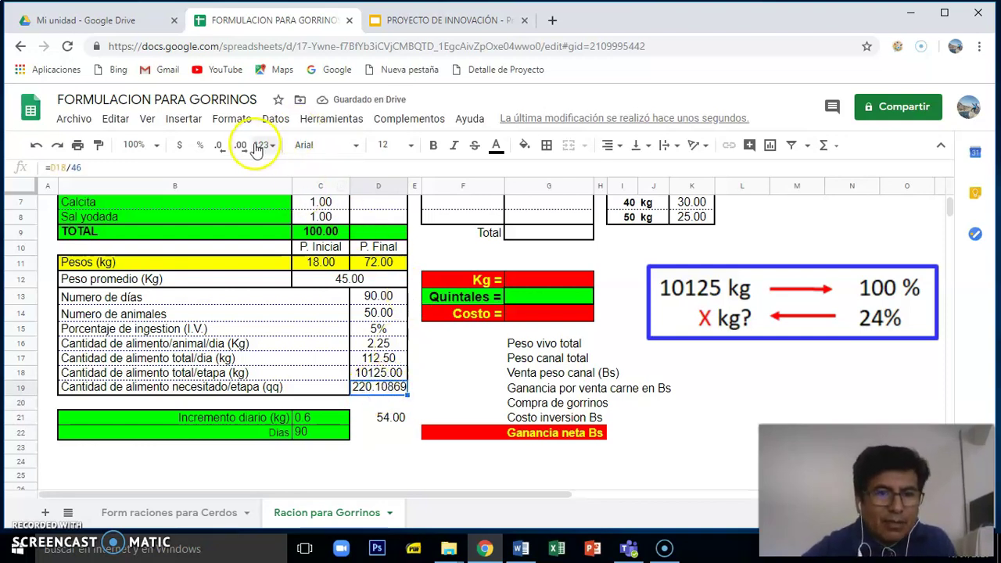
pyautogui.click(242, 146)
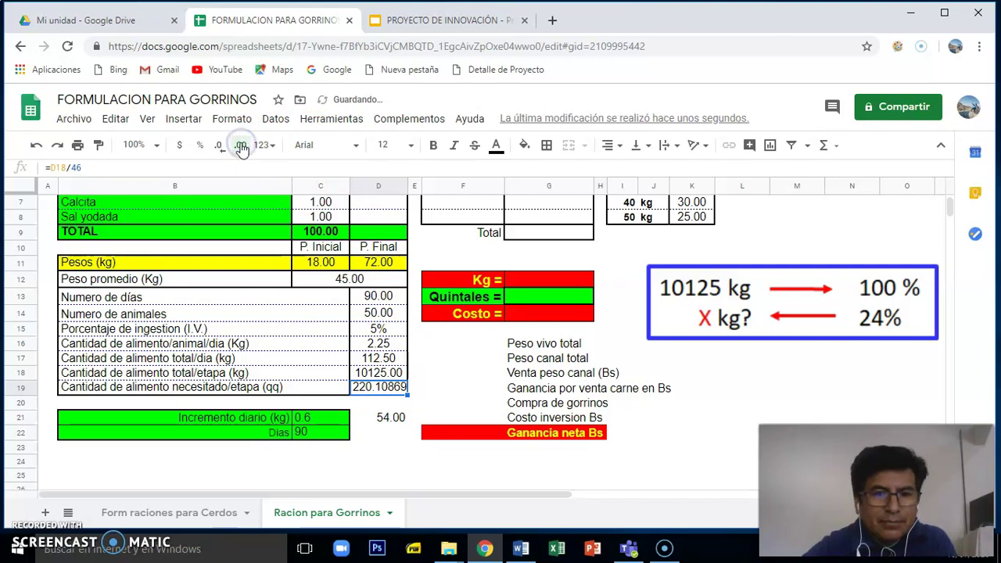
pyautogui.click(223, 147)
pyautogui.click(224, 148)
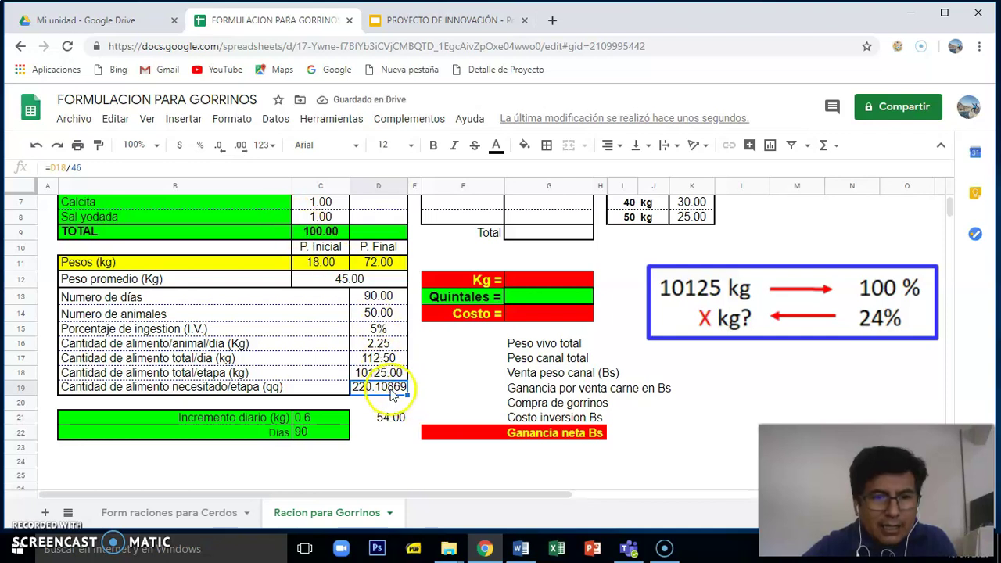
pyautogui.click(264, 144)
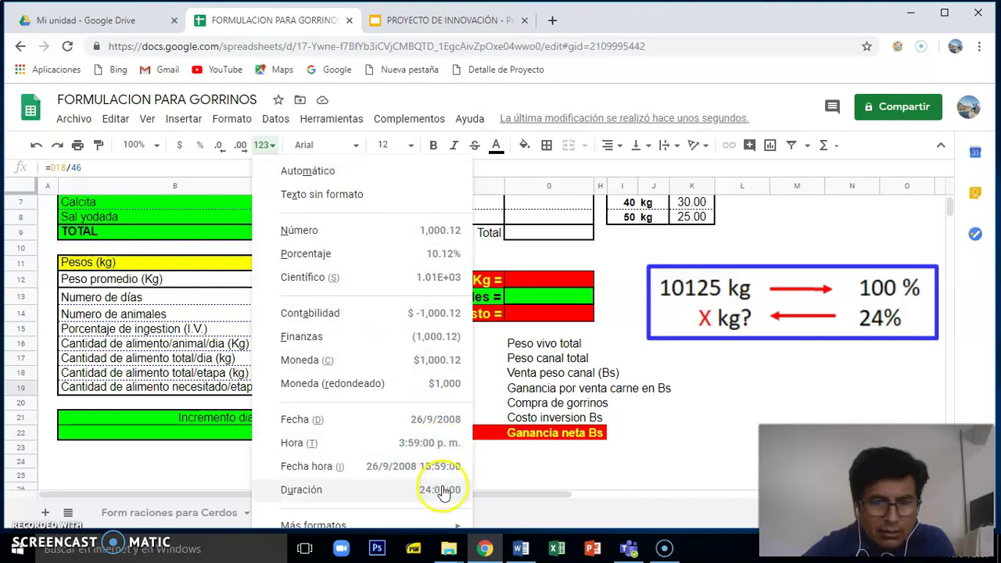
pyautogui.click(619, 358)
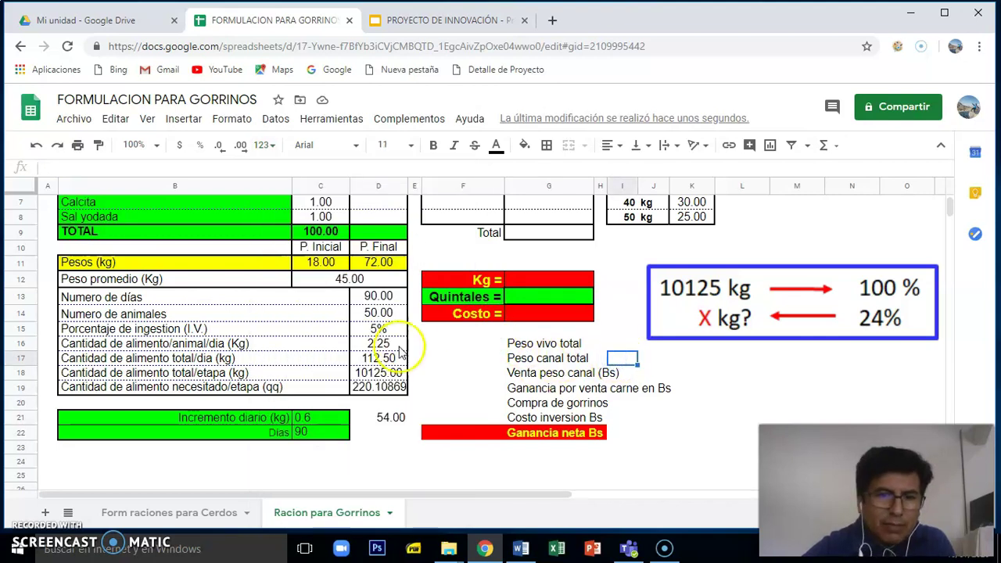
pyautogui.click(381, 387)
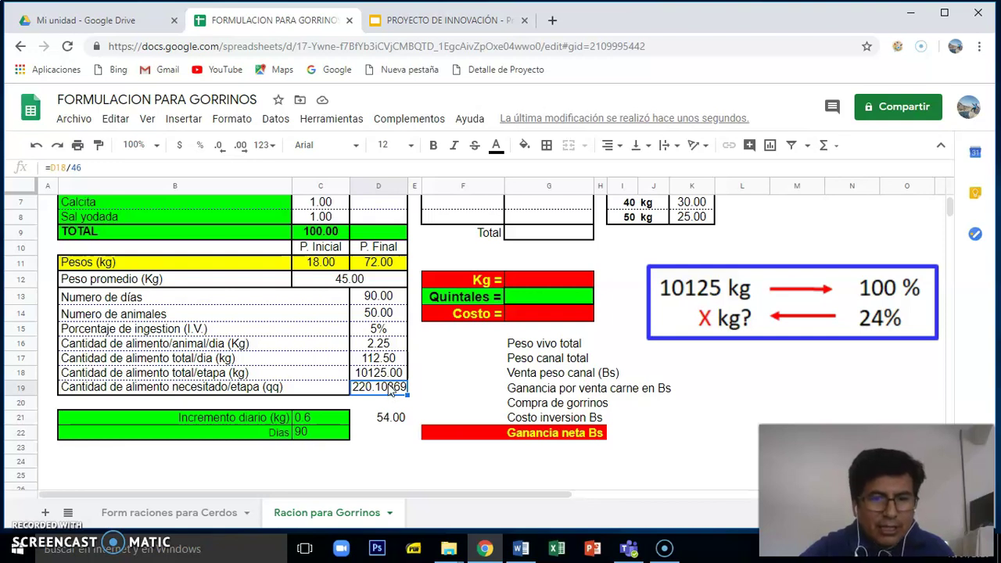
pyautogui.scroll(2, 391, 391)
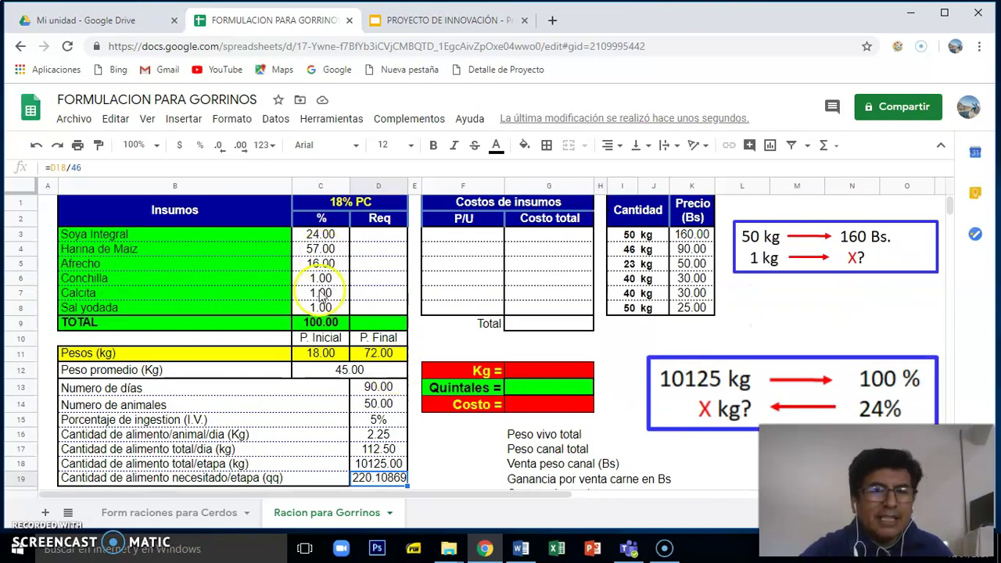